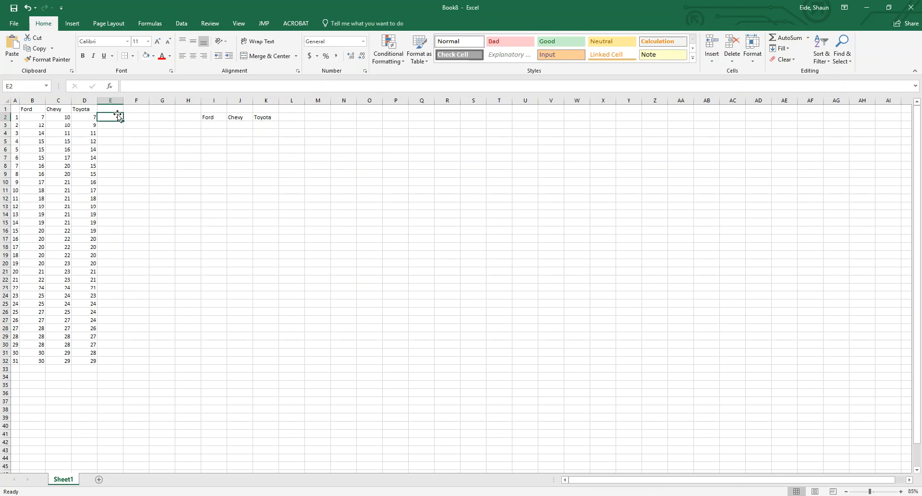
Enter the headers Ford, Chevy and Toyota in cells E1 to G1
{"action": "left_click", "coordinate": [108, 109]}
{"action": "type", "text": "Ford"}
{"action": "key", "text": "Tab"}
{"action": "type", "text": "Chev"}
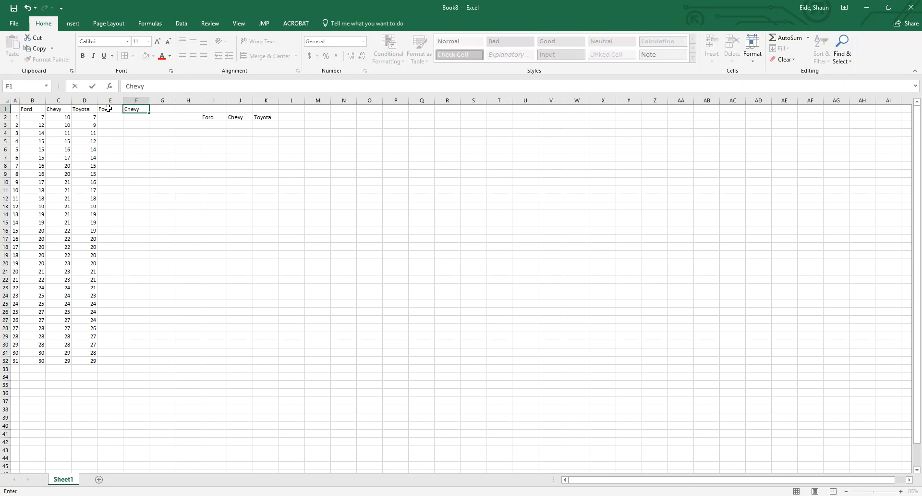
{"action": "key", "text": "Tab"}
{"action": "type", "text": "T"}
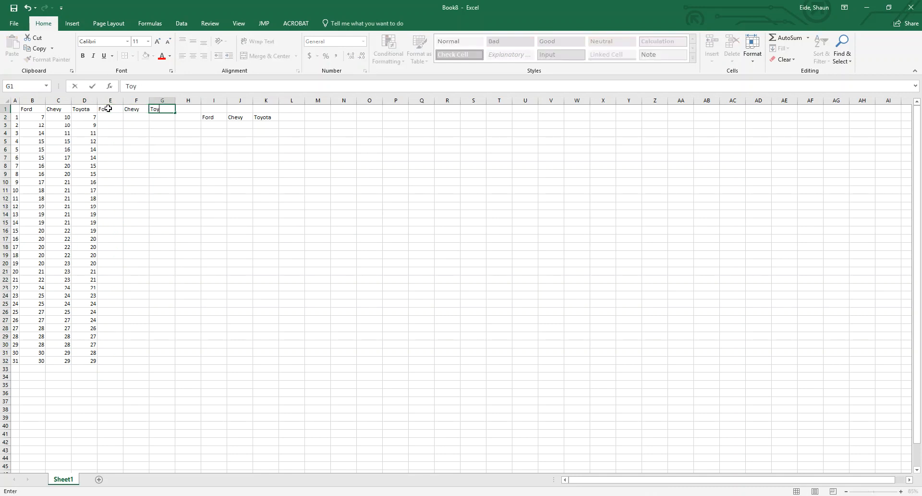
{"action": "key", "text": "Tab"}
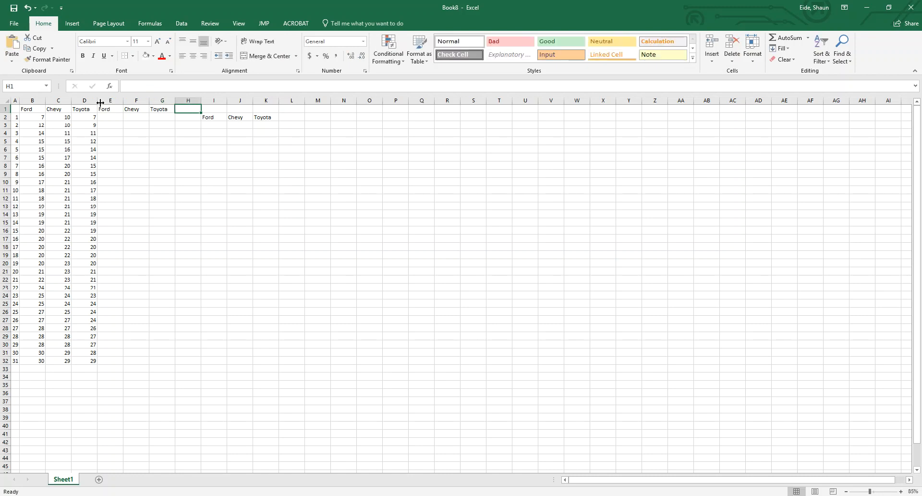
Enter the formula =RIGHT(B2,1) in E2 to extract the last digit of the first Ford value
{"action": "left_click", "coordinate": [114, 116]}
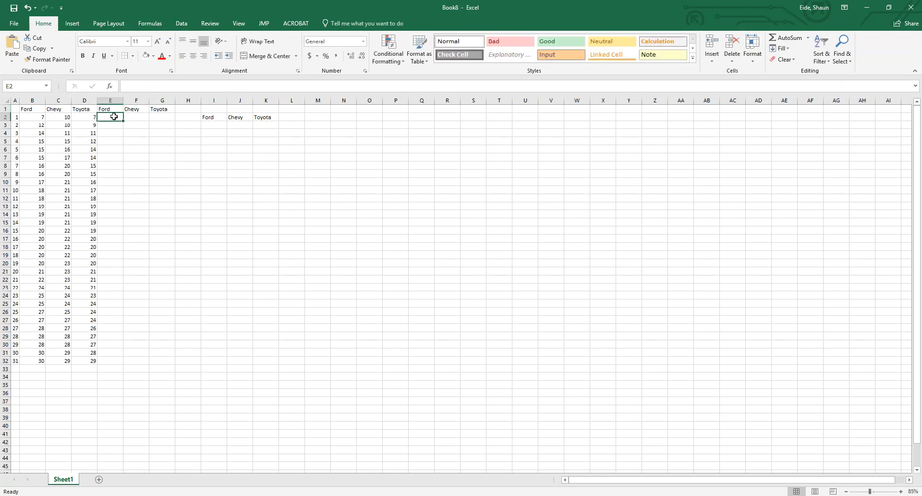
{"action": "type", "text": "=rigt"}
{"action": "key", "text": "BackSpace"}
{"action": "key", "text": "BackSpace"}
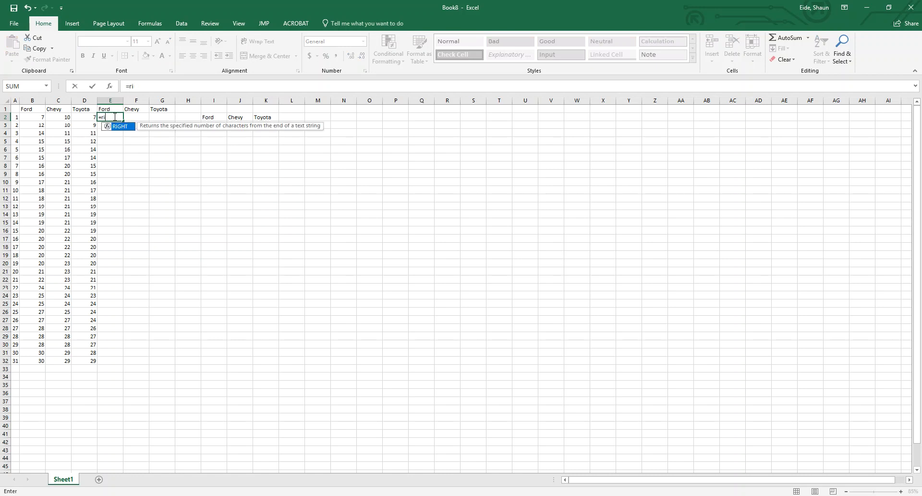
{"action": "type", "text": "g"}
{"action": "key", "text": "Tab"}
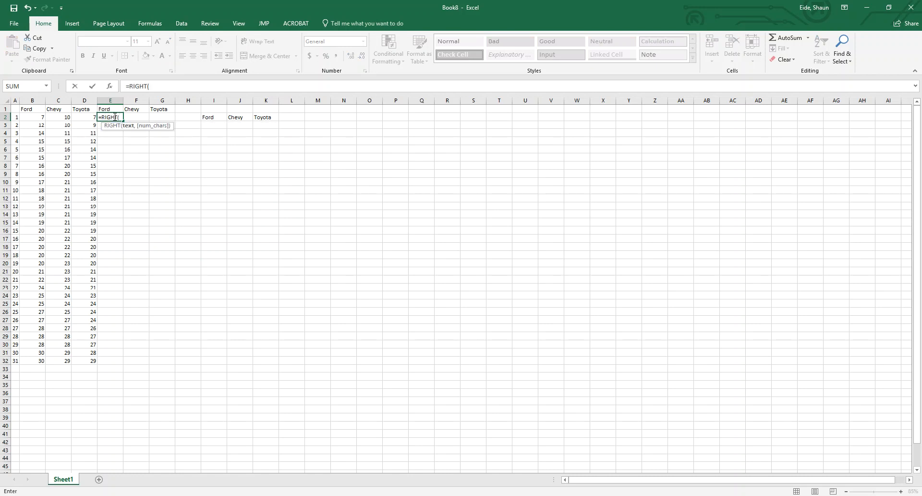
{"action": "mouse_move", "coordinate": [43, 118]}
{"action": "left_mouse_down"}
{"action": "mouse_move", "coordinate": [17, 379]}
{"action": "mouse_move", "coordinate": [38, 118]}
{"action": "left_mouse_up"}
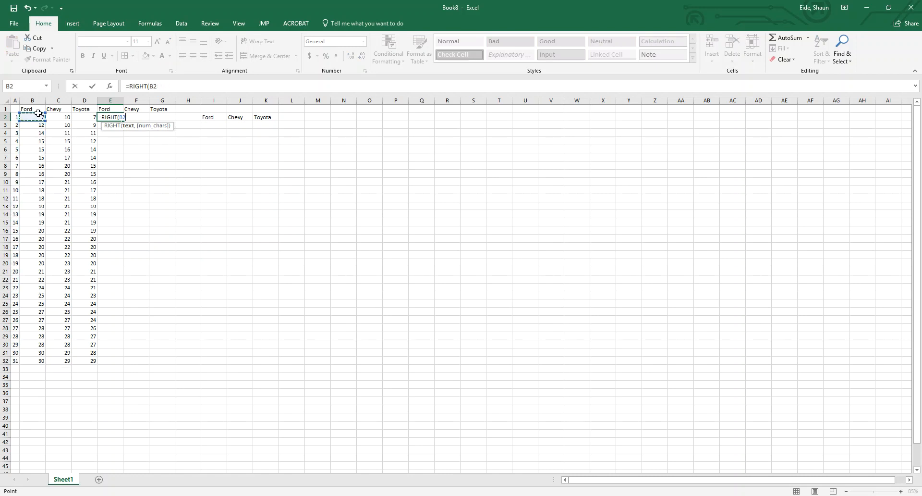
{"action": "type", "text": ","}
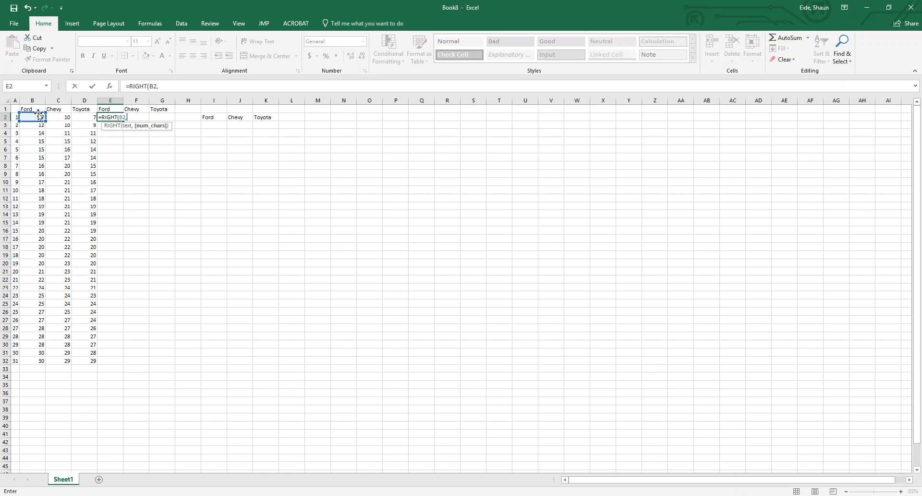
{"action": "type", "text": "1"}
{"action": "key", "text": "Return"}
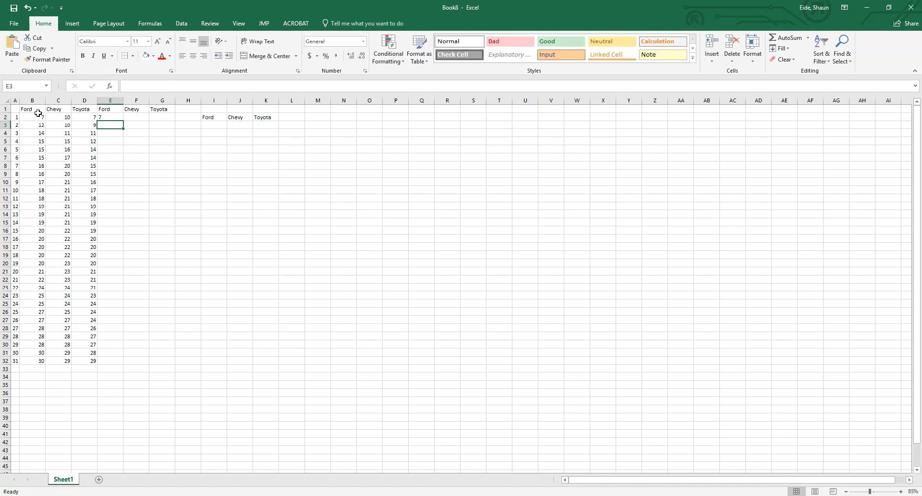
Fill the E2 formula across to G2 and down through row 32 for all three brands
{"action": "left_click", "coordinate": [103, 118]}
{"action": "left_click_drag", "start_coordinate": [123, 121], "coordinate": [172, 123]}
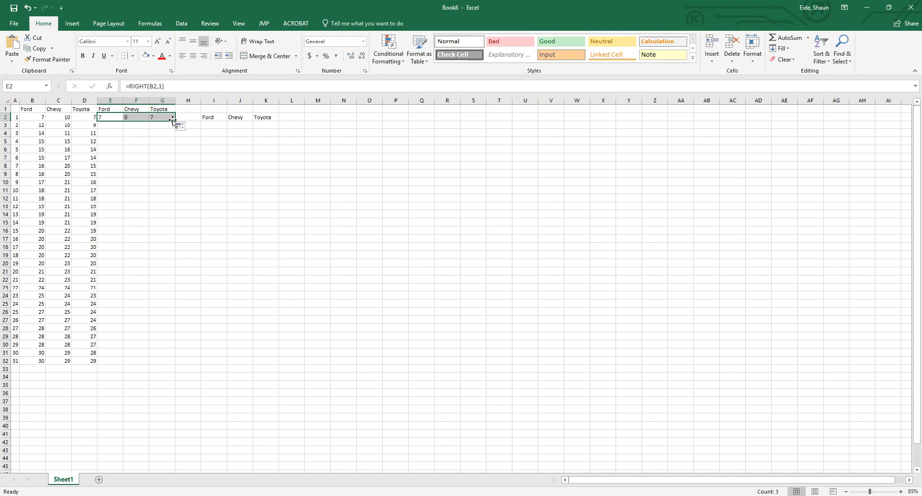
{"action": "left_click_drag", "start_coordinate": [174, 120], "coordinate": [171, 364]}
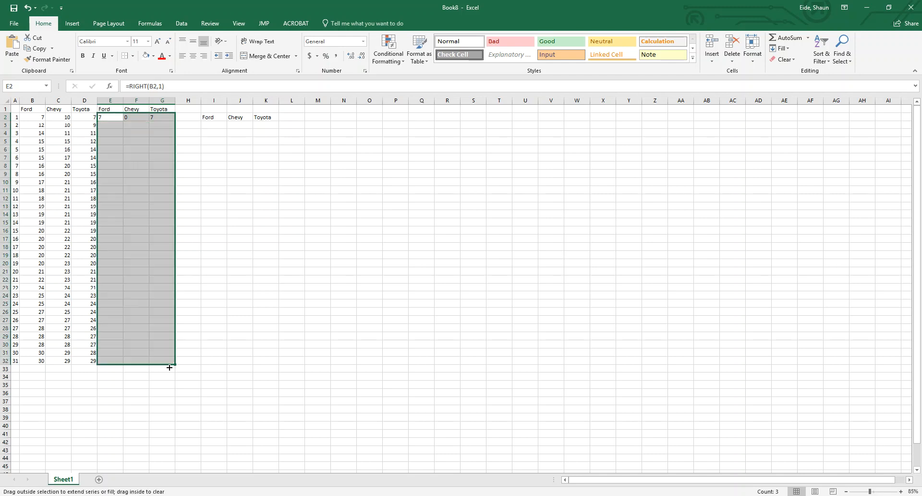
{"action": "left_click", "coordinate": [137, 407]}
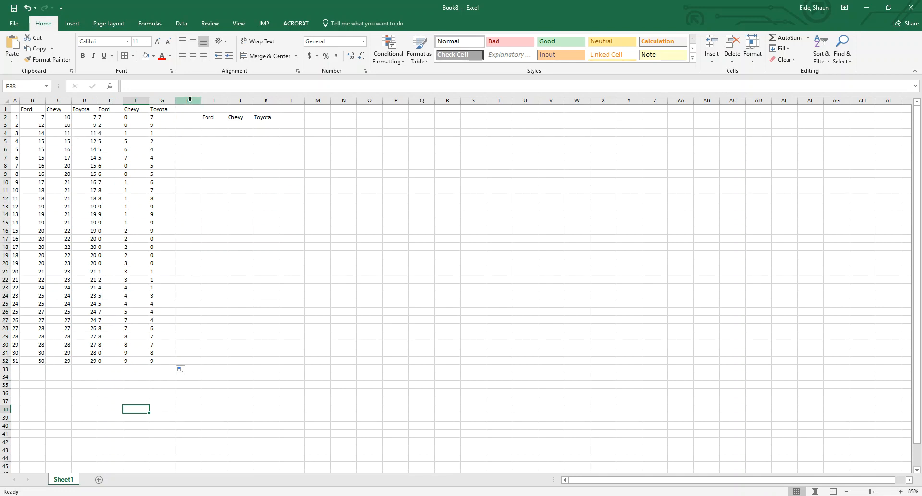
Move the Ford, Chevy and Toyota labels from I2:K2 to H1:J1
{"action": "left_click_drag", "start_coordinate": [211, 118], "coordinate": [278, 119]}
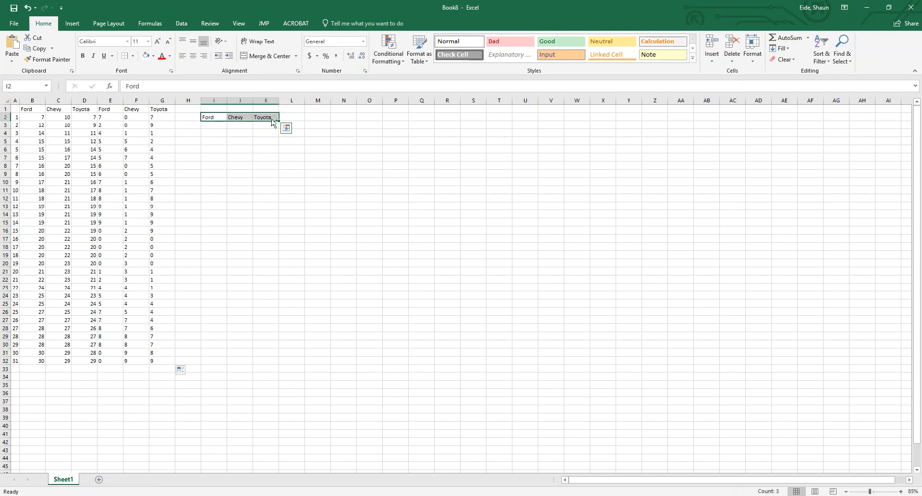
{"action": "left_click_drag", "start_coordinate": [204, 113], "coordinate": [247, 109]}
{"action": "left_click", "coordinate": [260, 120]}
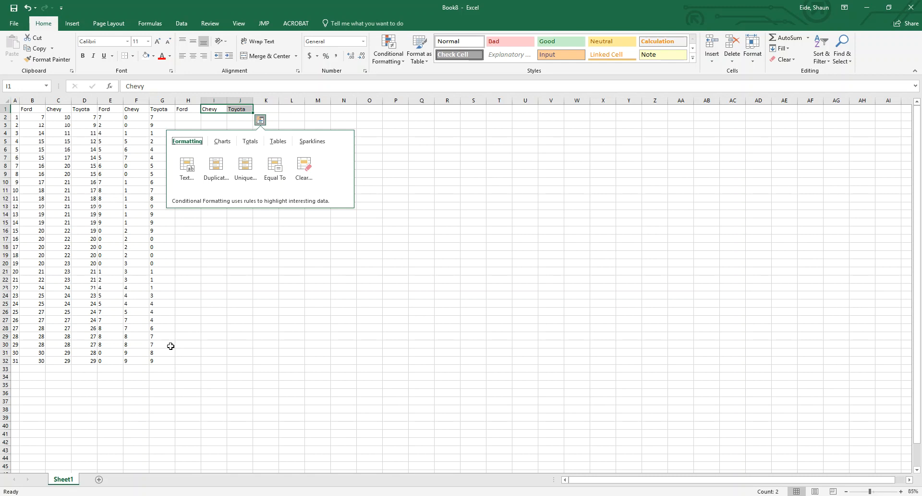
{"action": "left_click", "coordinate": [187, 367]}
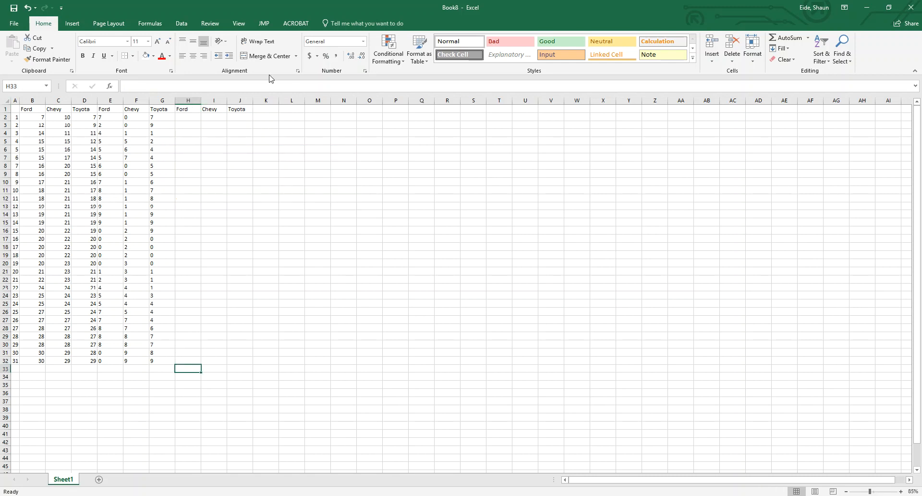
Move the Chevy and Toyota labels from I1:J1 to H33:I33, below the data
{"action": "left_click_drag", "start_coordinate": [220, 112], "coordinate": [251, 111]}
{"action": "key", "text": "ctrl+c"}
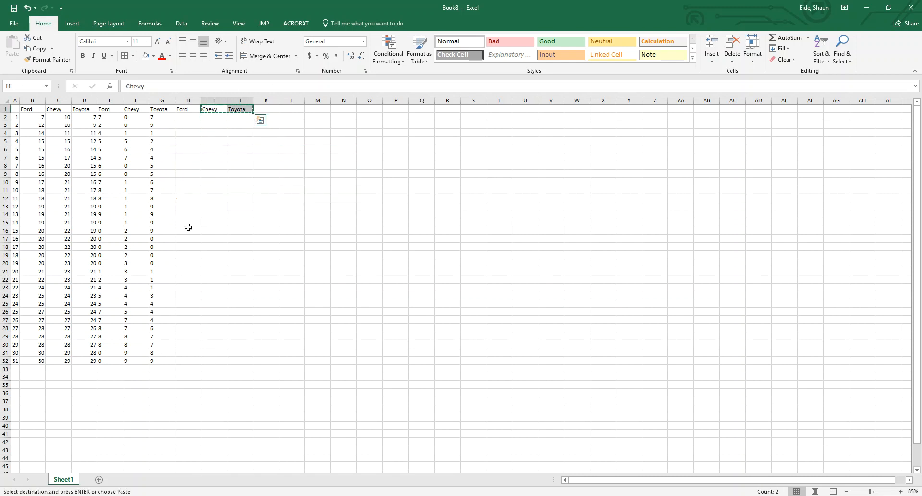
{"action": "left_click", "coordinate": [184, 367]}
{"action": "key", "text": "ctrl+v"}
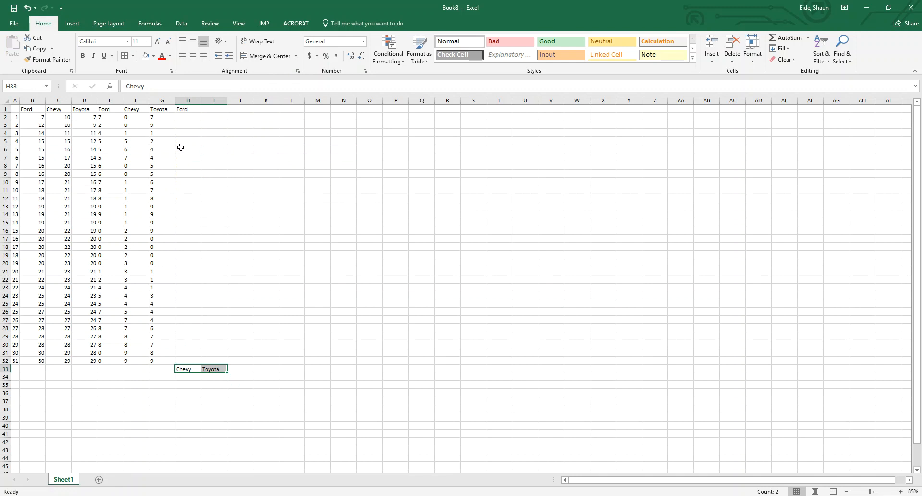
Enter the stem 0 in H2 and copy the first Ford last-digit cell, E2, into I2
{"action": "left_click", "coordinate": [38, 117]}
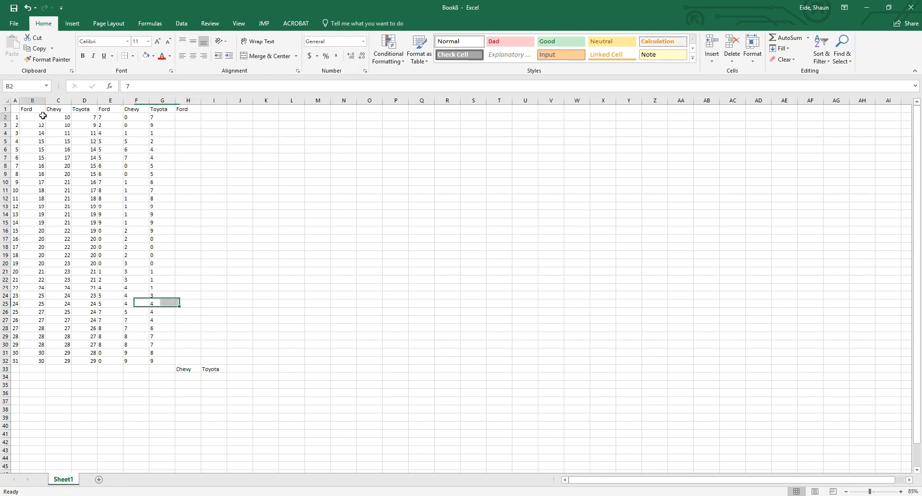
{"action": "left_click", "coordinate": [192, 115]}
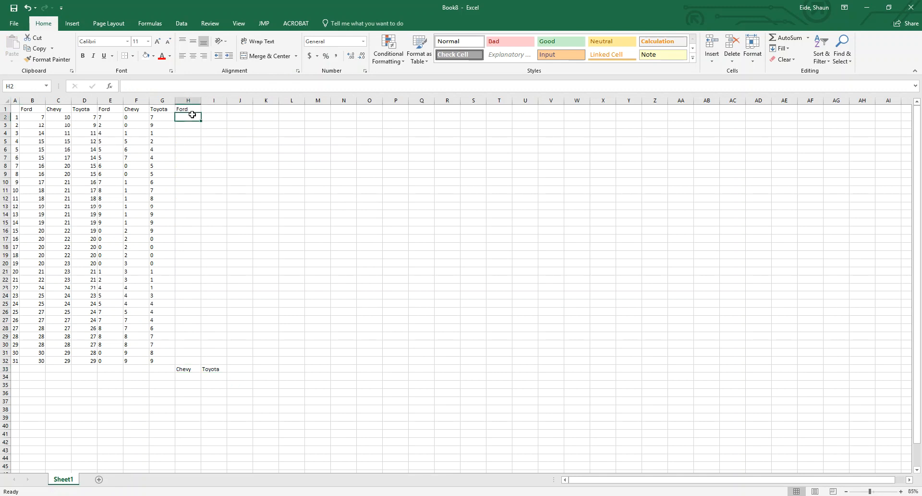
{"action": "type", "text": "0"}
{"action": "key", "text": "Tab"}
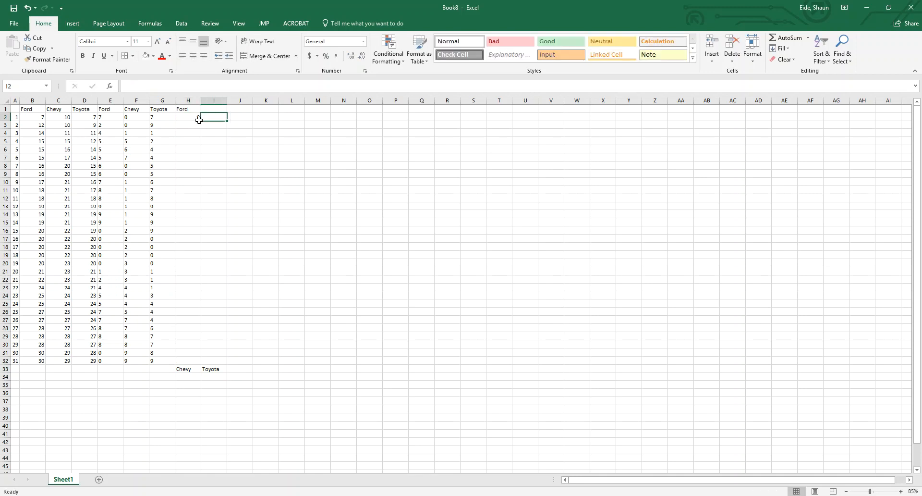
{"action": "left_click", "coordinate": [112, 117]}
{"action": "key", "text": "ctrl+c"}
{"action": "left_click", "coordinate": [220, 118]}
{"action": "key", "text": "ctrl+v"}
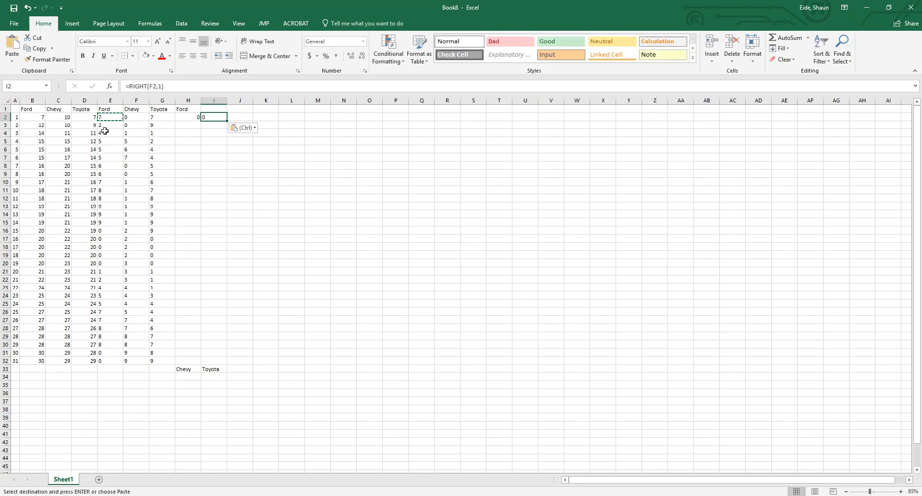
Enter the stem 1 in H3 for the Ford values in the tens
{"action": "left_click_drag", "start_coordinate": [38, 122], "coordinate": [40, 219]}
{"action": "left_click", "coordinate": [189, 125]}
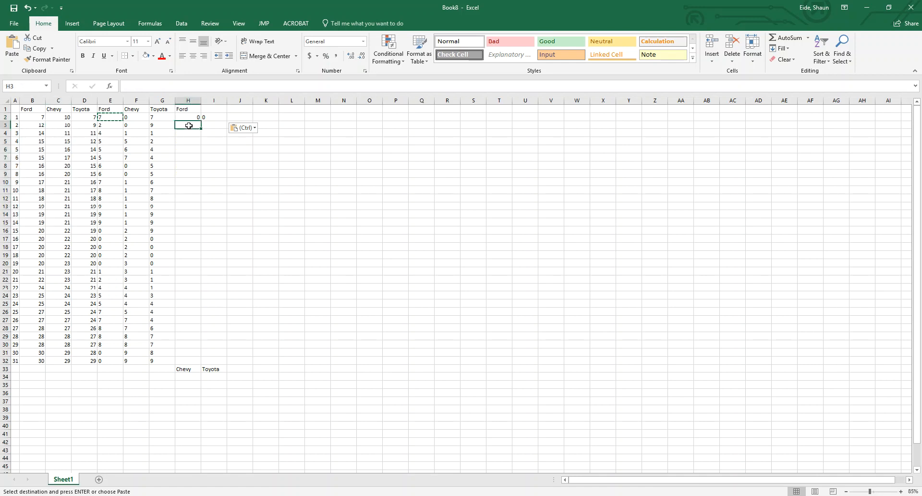
{"action": "type", "text": "1"}
{"action": "left_click", "coordinate": [105, 127]}
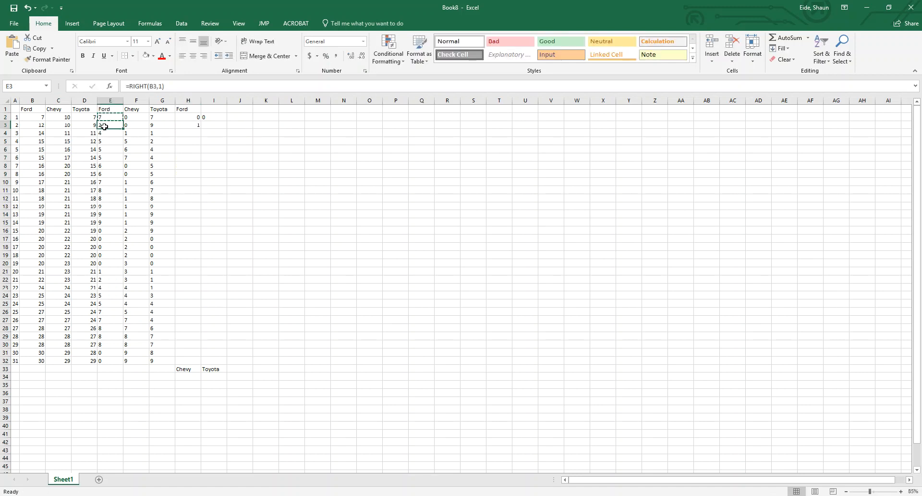
Convert the last-digit formulas in columns E to G into plain values in place
{"action": "left_click_drag", "start_coordinate": [114, 105], "coordinate": [166, 112]}
{"action": "key", "text": "ctrl+c"}
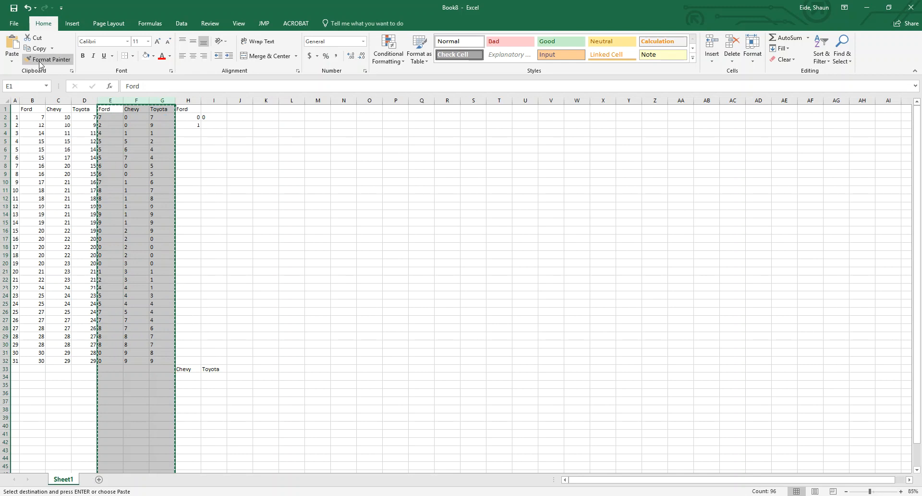
{"action": "left_click", "coordinate": [13, 60]}
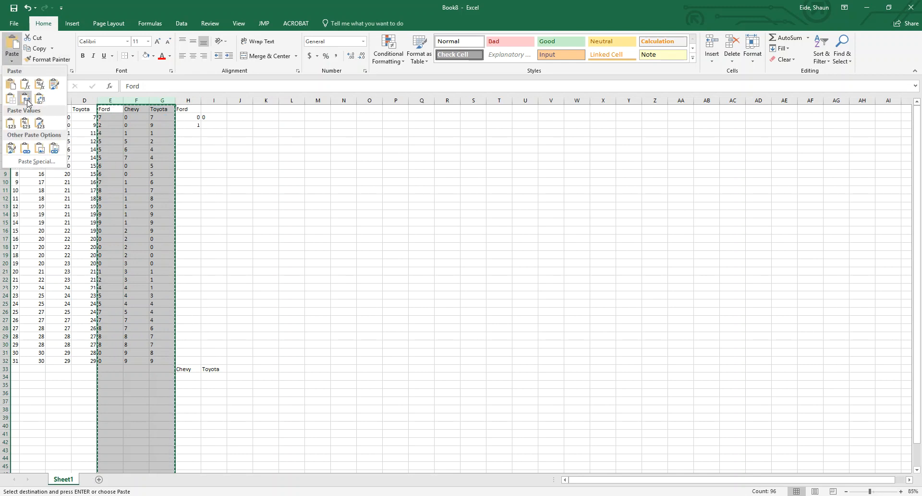
{"action": "left_click", "coordinate": [10, 120]}
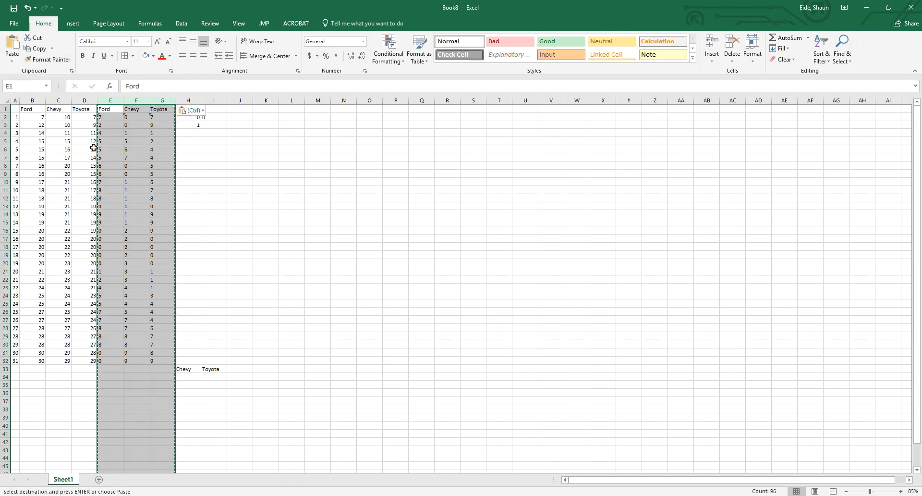
{"action": "left_click", "coordinate": [110, 221]}
{"action": "left_click", "coordinate": [113, 164]}
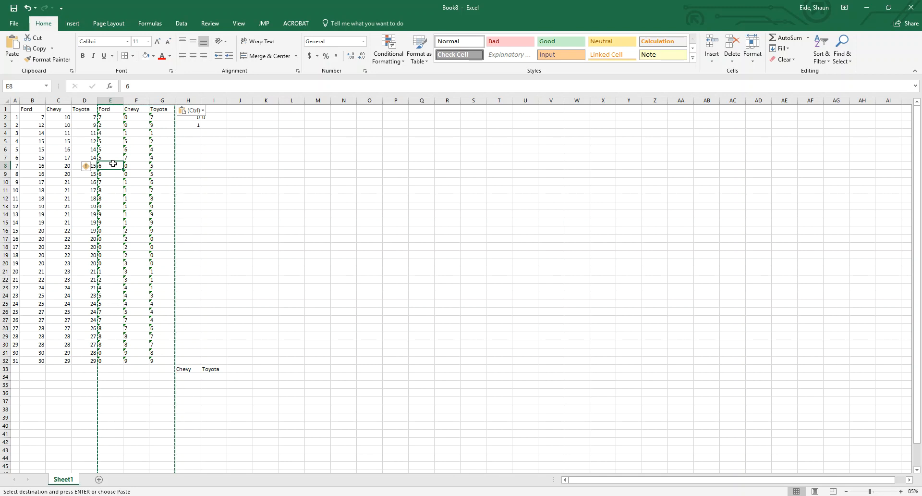
Copy the Ford digits in E3:E15 and paste them transposed into row 3 starting at I3
{"action": "left_click_drag", "start_coordinate": [107, 123], "coordinate": [115, 225]}
{"action": "key", "text": "ctrl+c"}
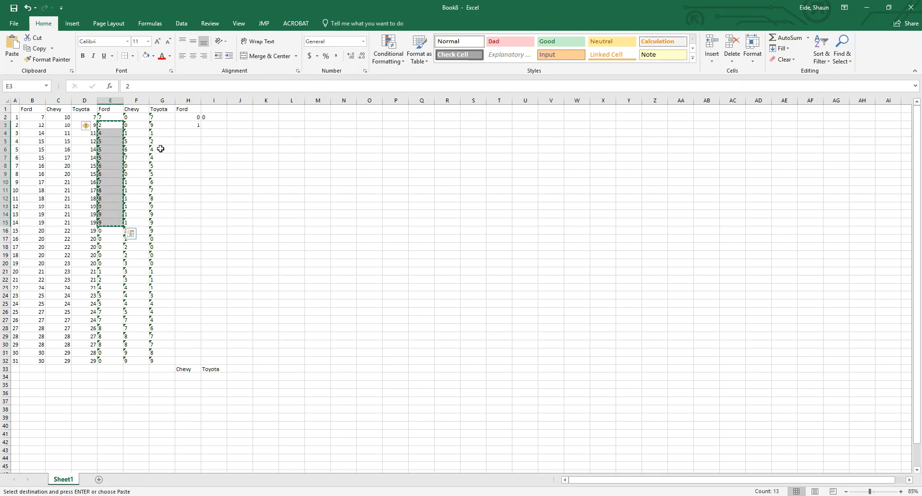
{"action": "left_click", "coordinate": [210, 126]}
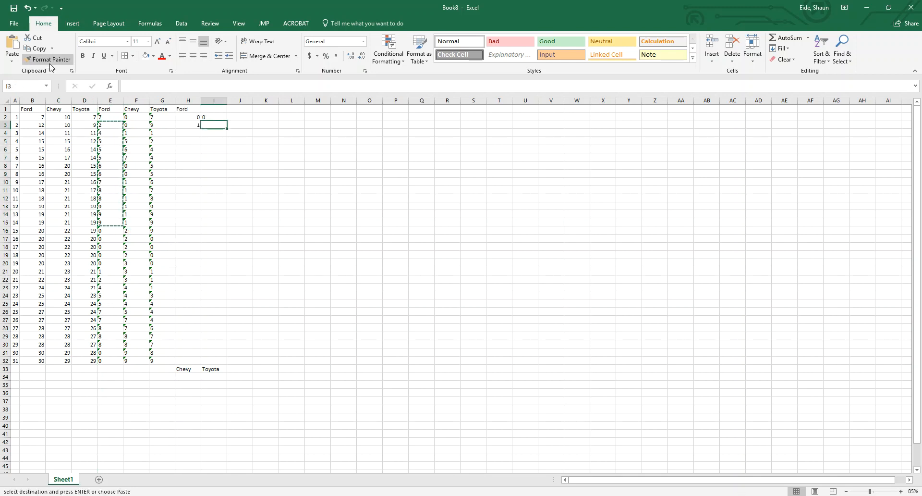
{"action": "left_click", "coordinate": [12, 61]}
{"action": "left_click", "coordinate": [40, 103]}
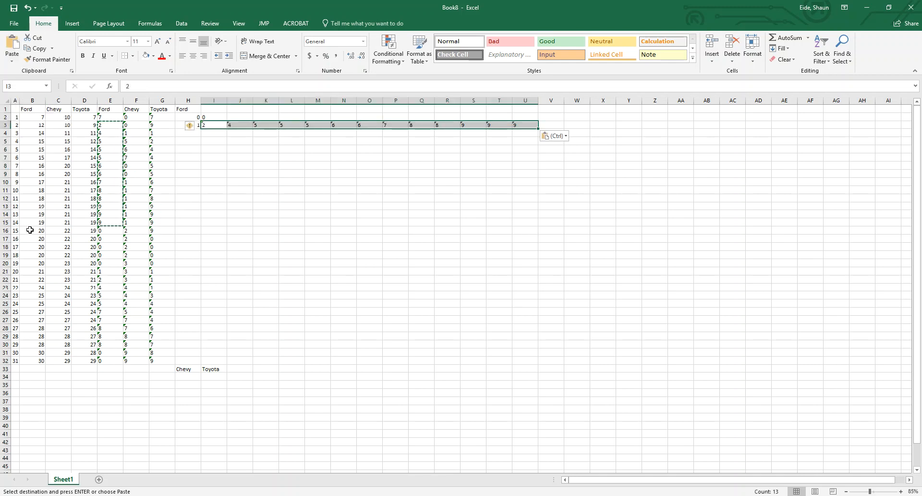
Copy the Ford digits in E16:E30 and paste them transposed into row 4 starting at I4
{"action": "left_click_drag", "start_coordinate": [109, 231], "coordinate": [116, 344]}
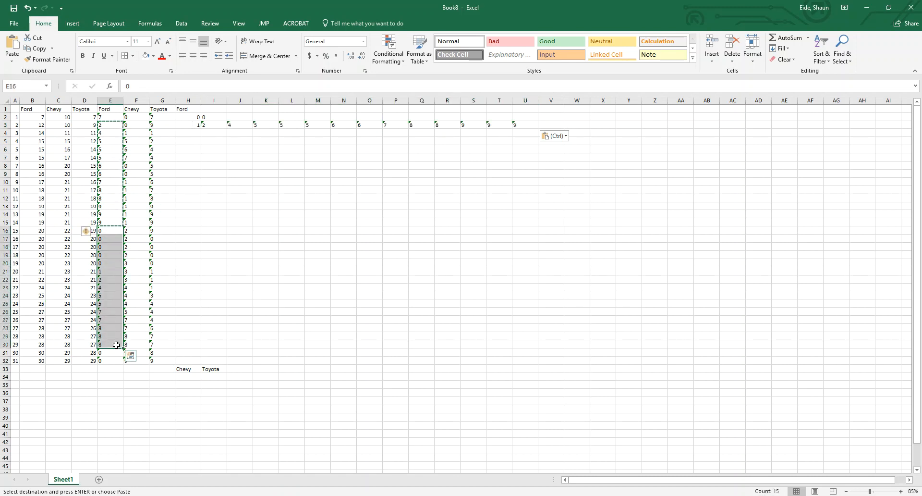
{"action": "left_click", "coordinate": [213, 133]}
{"action": "left_click", "coordinate": [12, 59]}
{"action": "left_click", "coordinate": [40, 99]}
Enter the stems 2 in H4 and 3 in H5 for the Ford group
{"action": "left_click", "coordinate": [195, 134]}
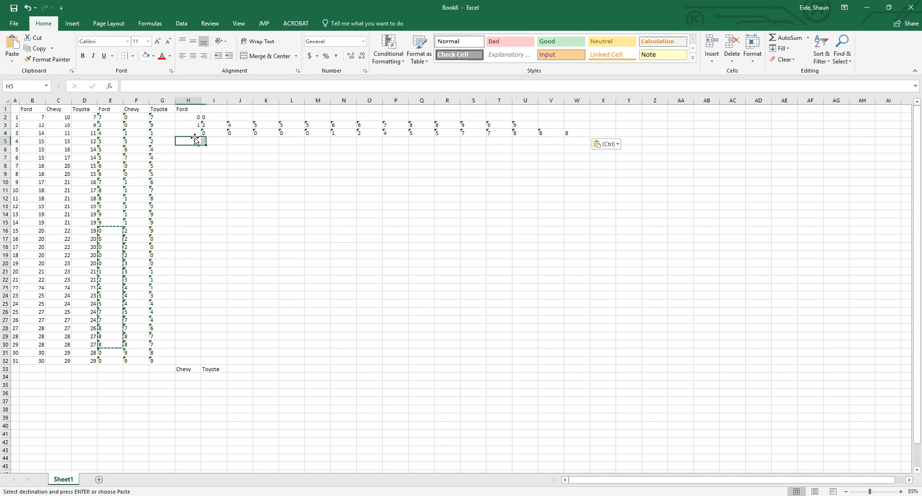
{"action": "type", "text": "2"}
{"action": "left_click", "coordinate": [208, 220]}
{"action": "left_click", "coordinate": [188, 140]}
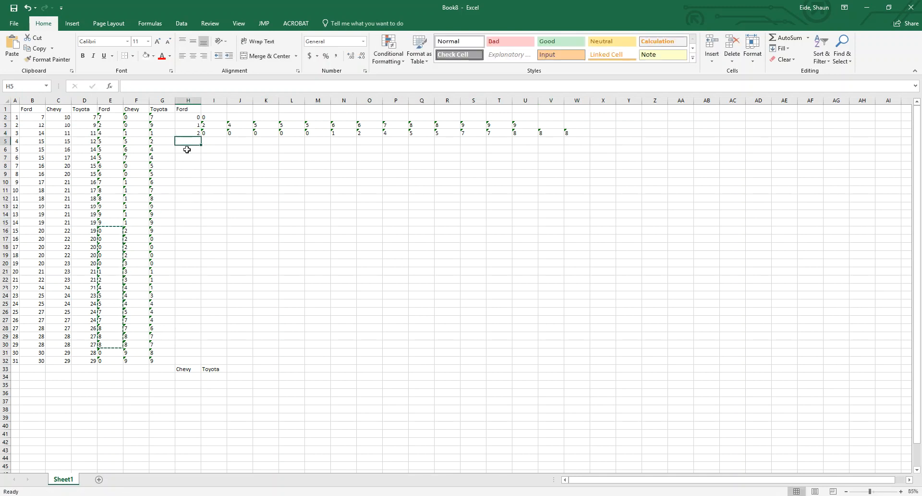
{"action": "type", "text": "3"}
Copy the Ford digits in E31:E32 and paste them transposed into row 5 starting at I5
{"action": "left_click", "coordinate": [107, 351]}
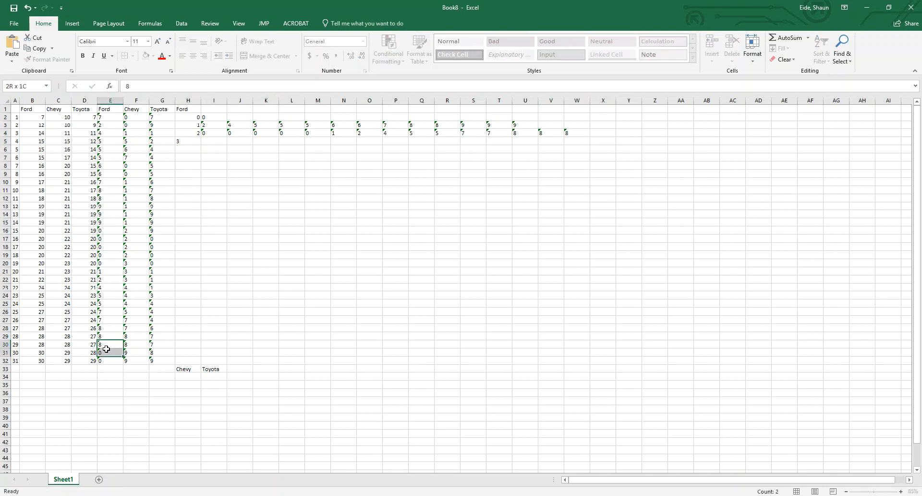
{"action": "left_click_drag", "start_coordinate": [106, 352], "coordinate": [107, 360]}
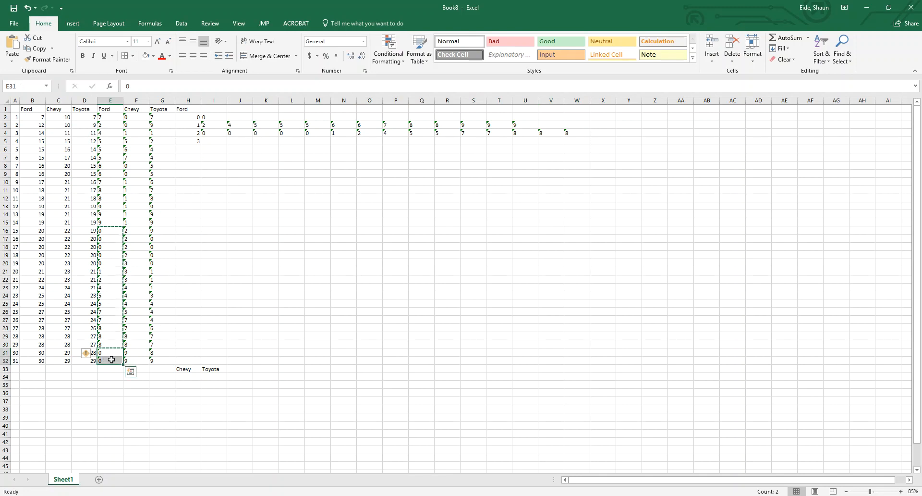
{"action": "key", "text": "ctrl+c"}
{"action": "left_click", "coordinate": [214, 141]}
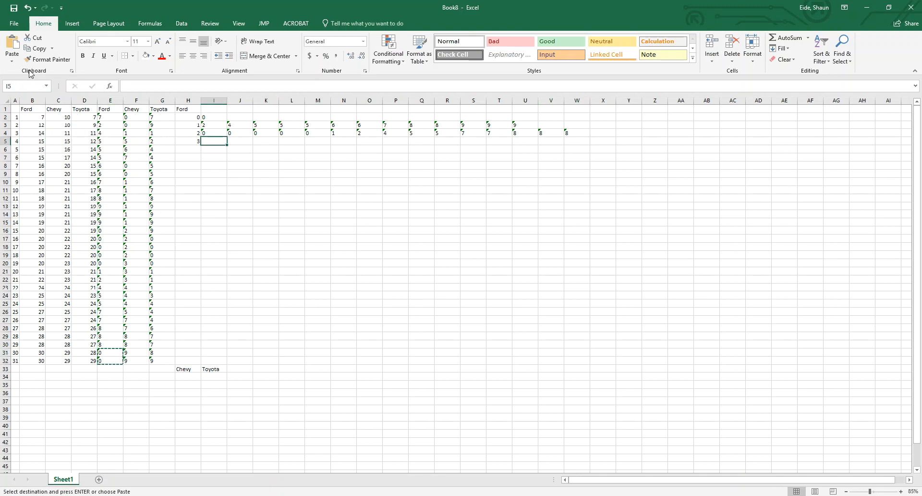
{"action": "left_click", "coordinate": [12, 60]}
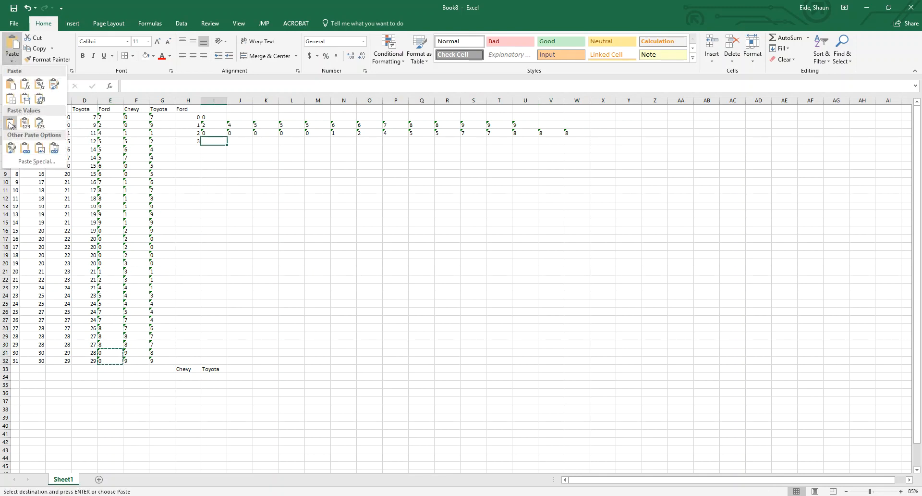
{"action": "left_click", "coordinate": [41, 99]}
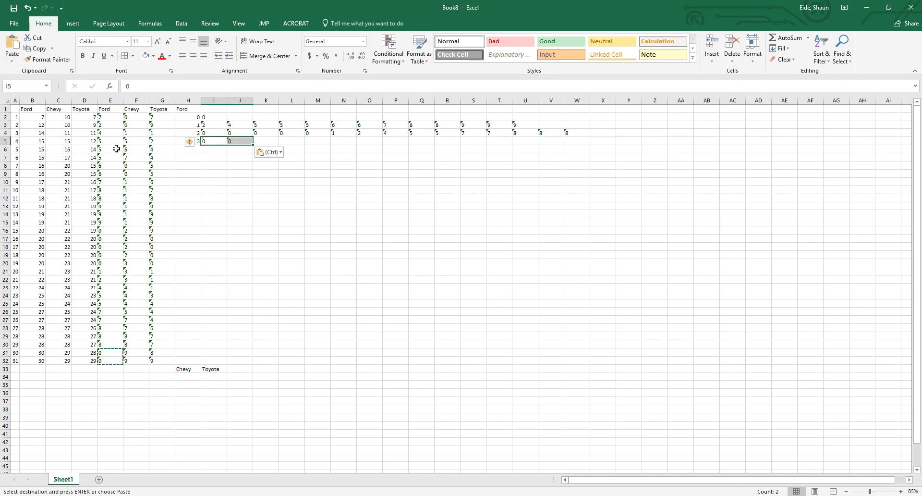
Enter the heading Chevy in H6 and the stems 0, 1, 2 and 3 in H7:H10
{"action": "left_click", "coordinate": [190, 158]}
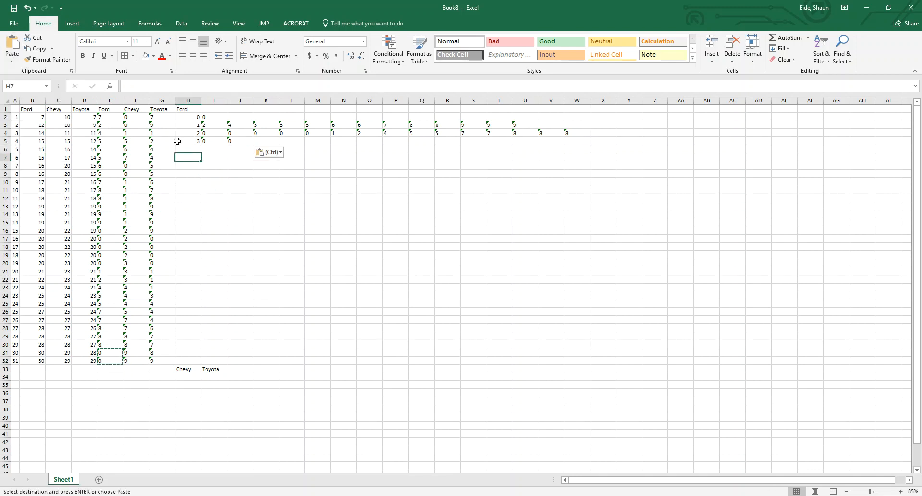
{"action": "left_click", "coordinate": [185, 148]}
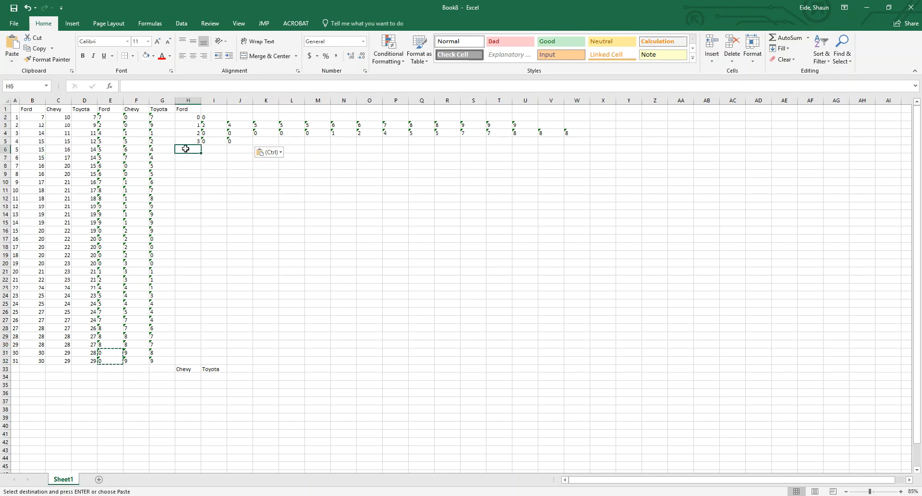
{"action": "type", "text": "Chevy"}
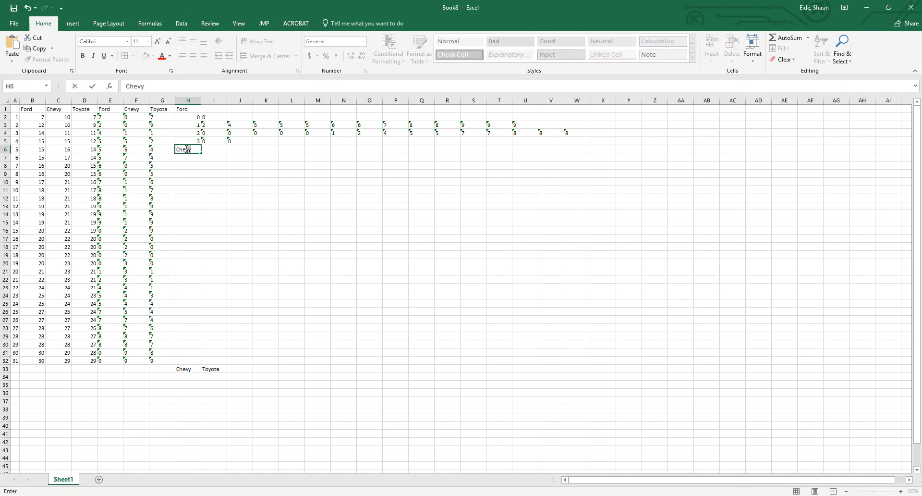
{"action": "key", "text": "Tab"}
{"action": "key", "text": "Return"}
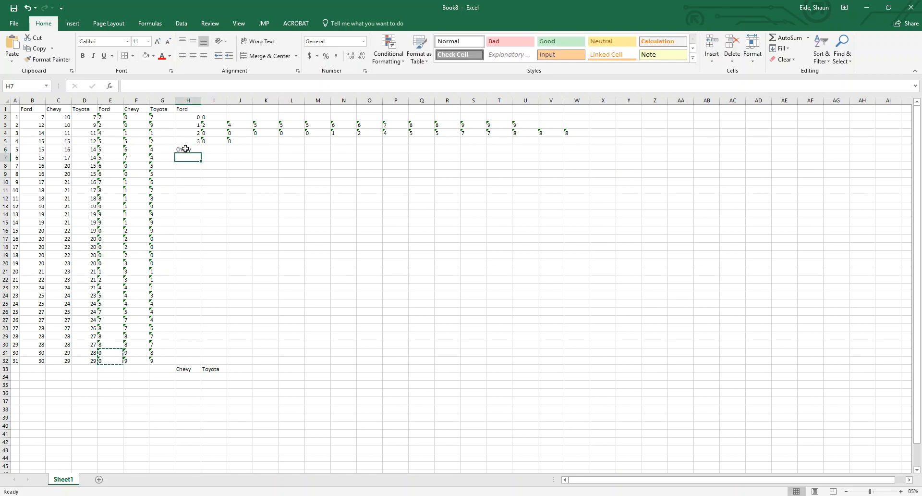
{"action": "type", "text": "0"}
{"action": "key", "text": "Return"}
{"action": "type", "text": "1"}
{"action": "key", "text": "Return"}
{"action": "type", "text": "2"}
{"action": "key", "text": "Return"}
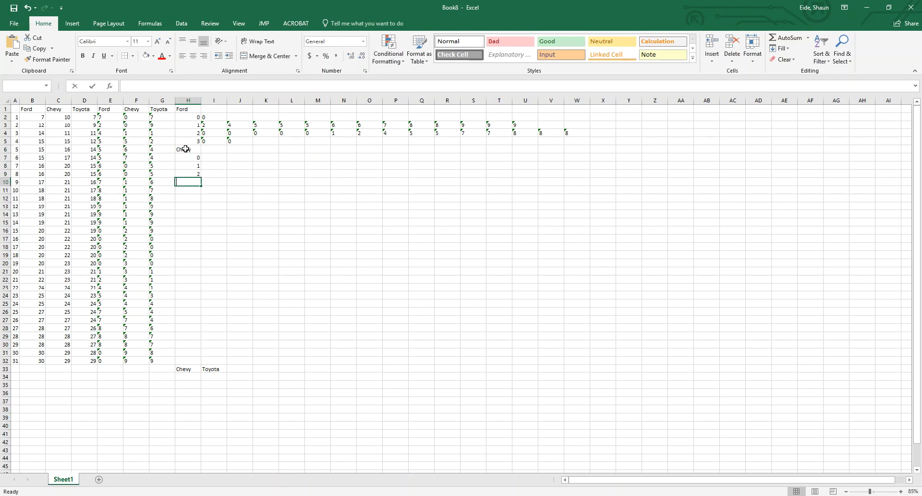
{"action": "type", "text": "3"}
{"action": "key", "text": "Return"}
Enter the heading Toyota in H11 and the stems 0, 1, 2 and 3 in H12:H15
{"action": "type", "text": "4"}
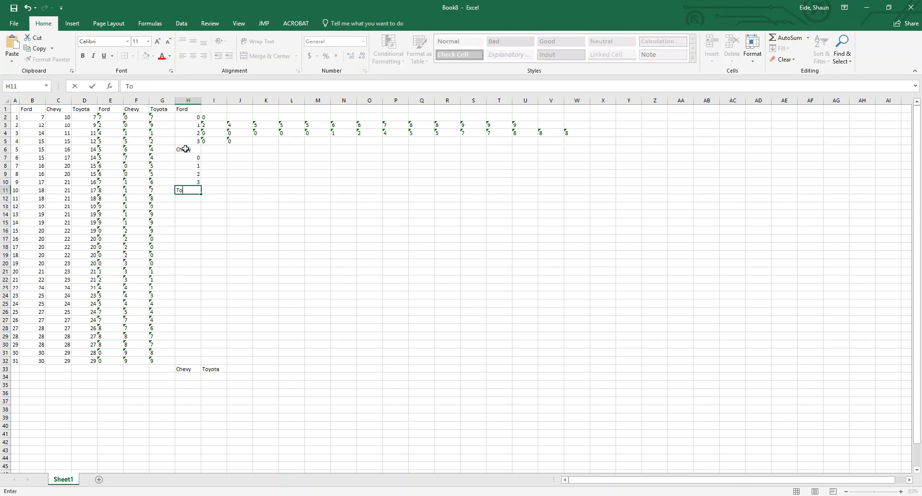
{"action": "key", "text": "Return"}
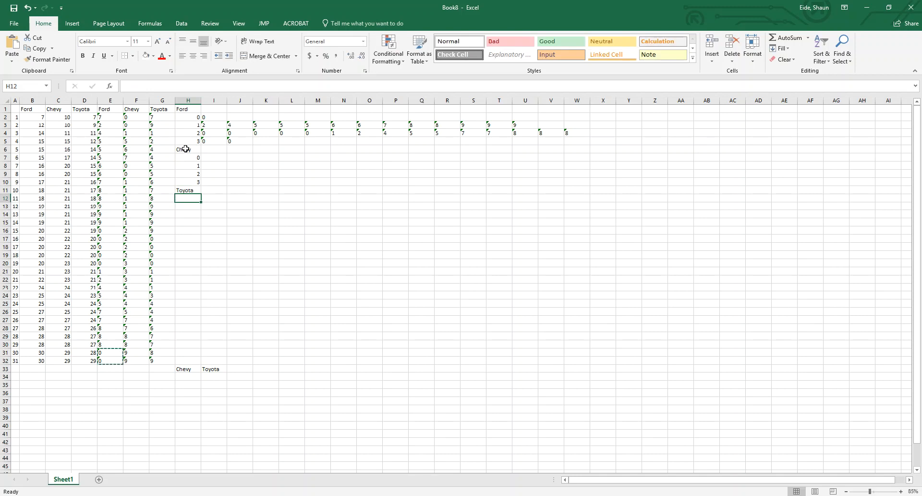
{"action": "type", "text": "0"}
{"action": "key", "text": "Return"}
{"action": "type", "text": "1"}
{"action": "key", "text": "Return"}
{"action": "type", "text": "2"}
{"action": "key", "text": "Return"}
{"action": "type", "text": "3"}
{"action": "key", "text": "Return"}
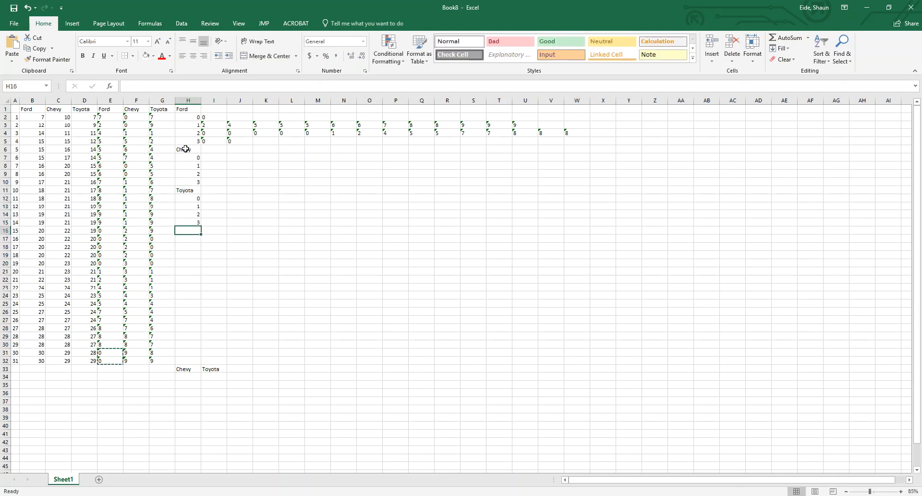
Replace the formula in I2 with the value 7 as the Ford leaf for stem 0
{"action": "left_click", "coordinate": [208, 155]}
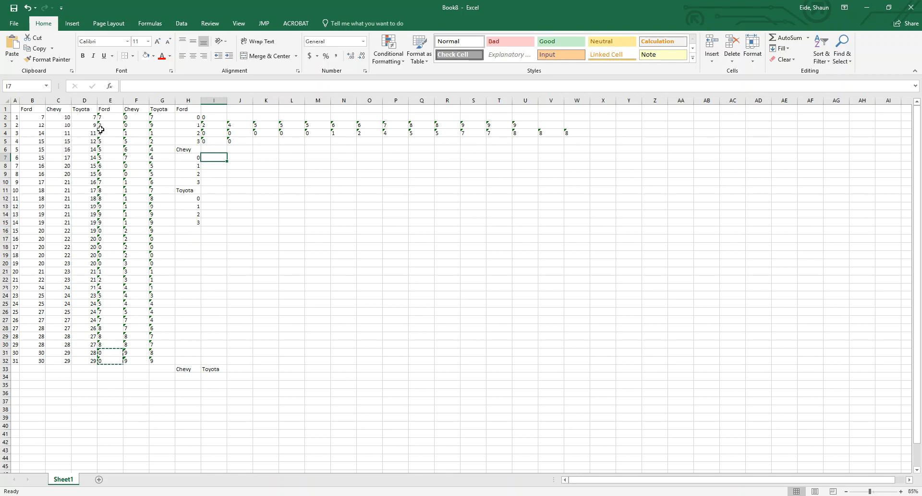
{"action": "left_click", "coordinate": [207, 117]}
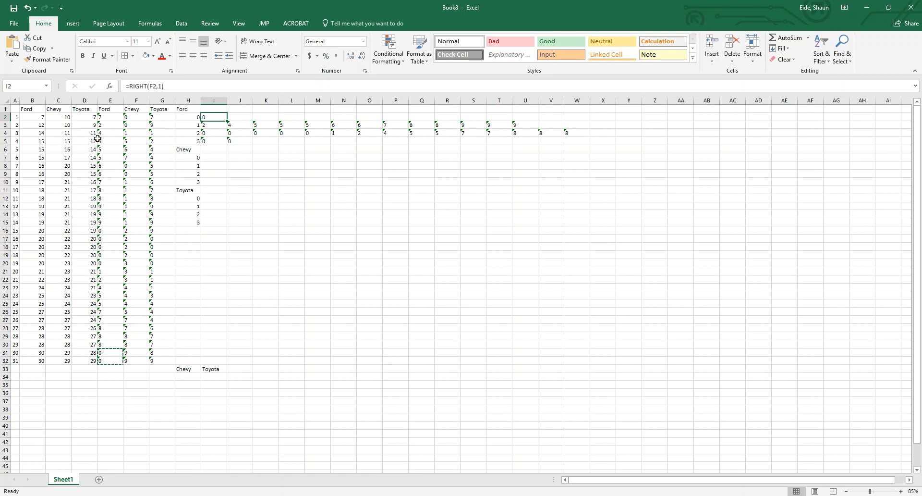
{"action": "type", "text": "7"}
{"action": "left_click", "coordinate": [288, 203]}
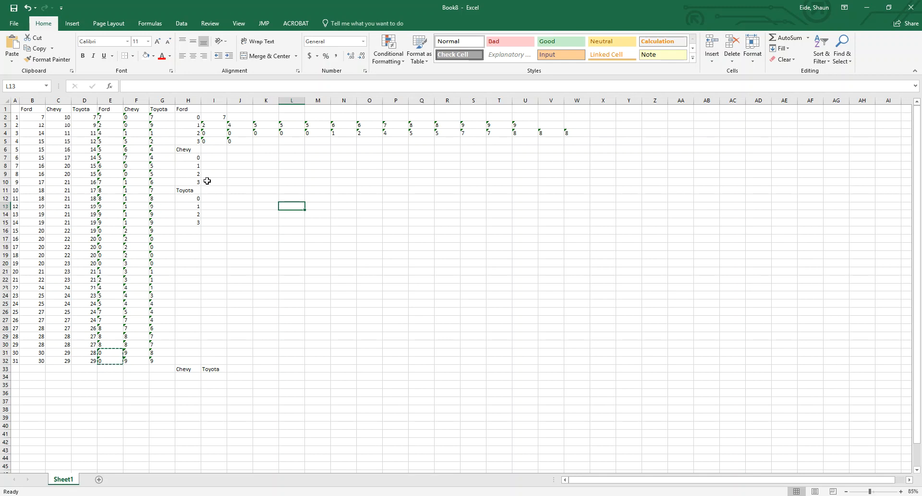
{"action": "left_click", "coordinate": [209, 164]}
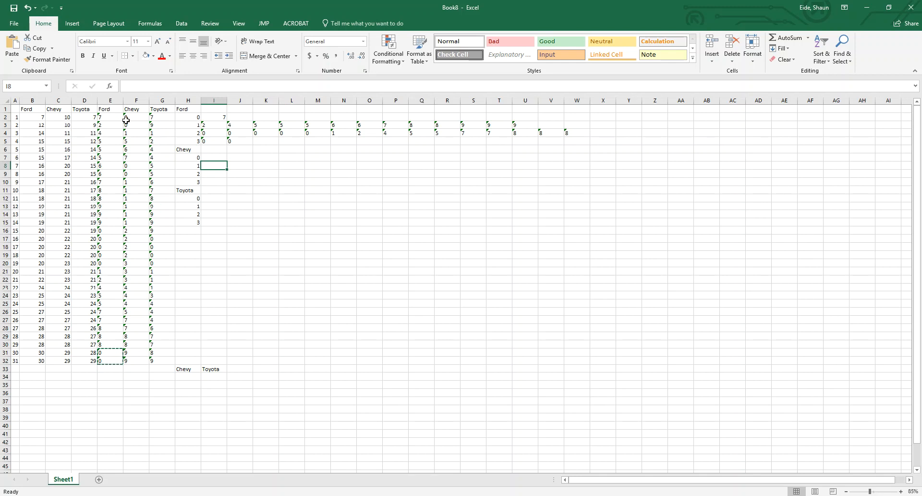
{"action": "left_click_drag", "start_coordinate": [129, 117], "coordinate": [135, 126]}
{"action": "key", "text": "ctrl+v"}
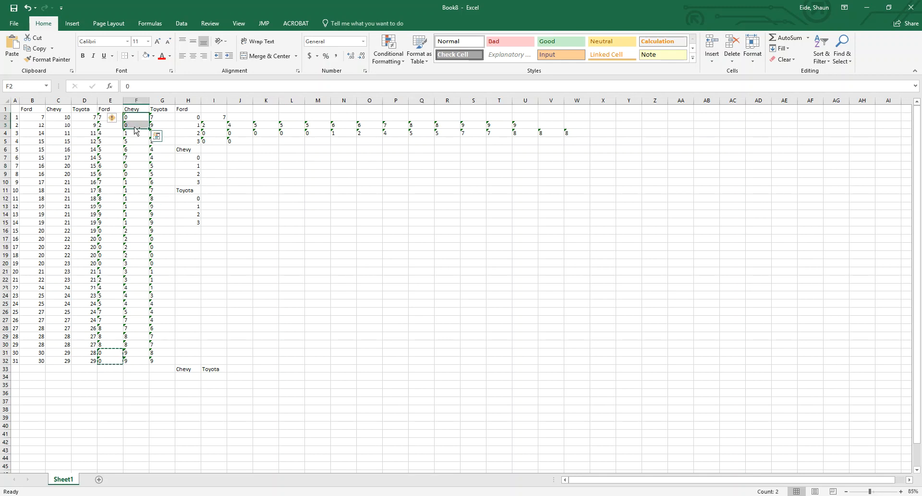
{"action": "key", "text": "ctrl+c"}
{"action": "left_click", "coordinate": [221, 164]}
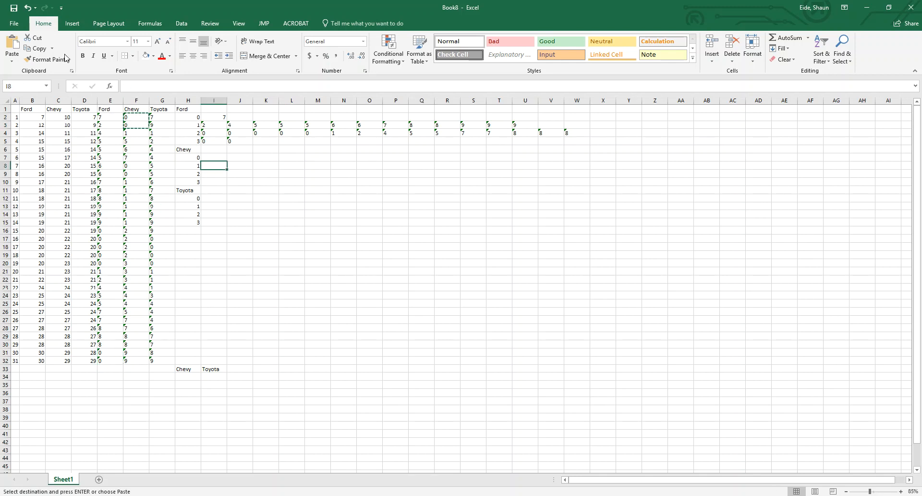
{"action": "left_click", "coordinate": [11, 59]}
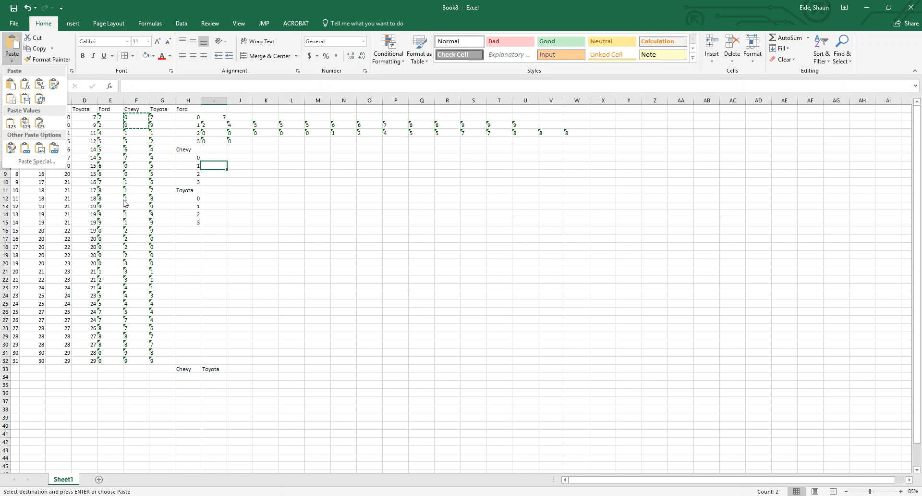
{"action": "left_click", "coordinate": [322, 265]}
{"action": "left_click", "coordinate": [67, 117]}
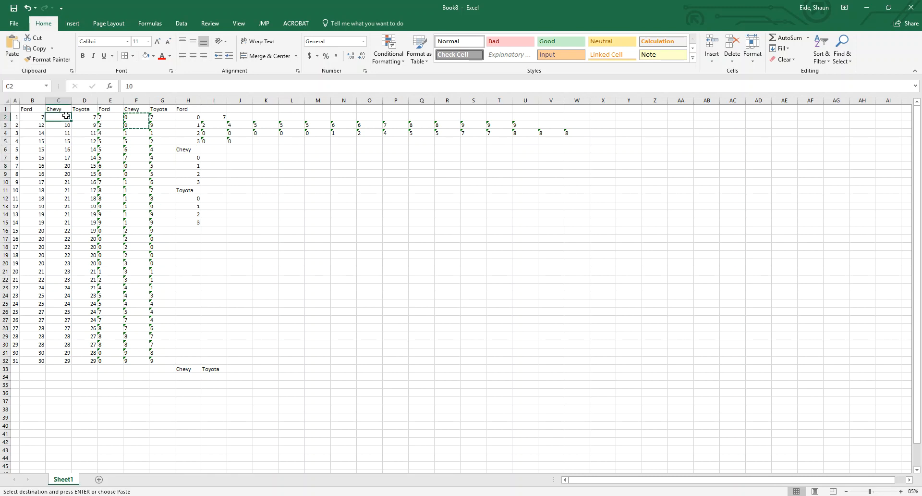
Copy the Chevy digits in F2:F7 and paste them transposed into row 8 starting at I8
{"action": "left_click_drag", "start_coordinate": [142, 119], "coordinate": [130, 156]}
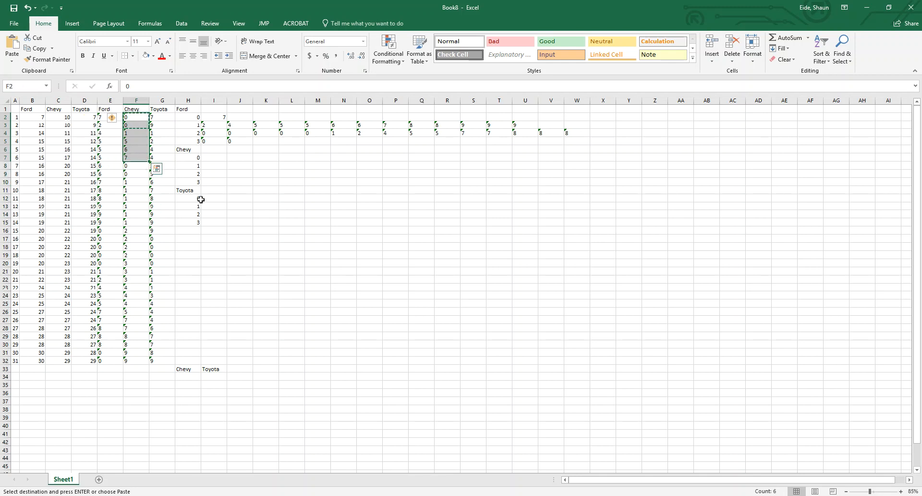
{"action": "left_click", "coordinate": [211, 164]}
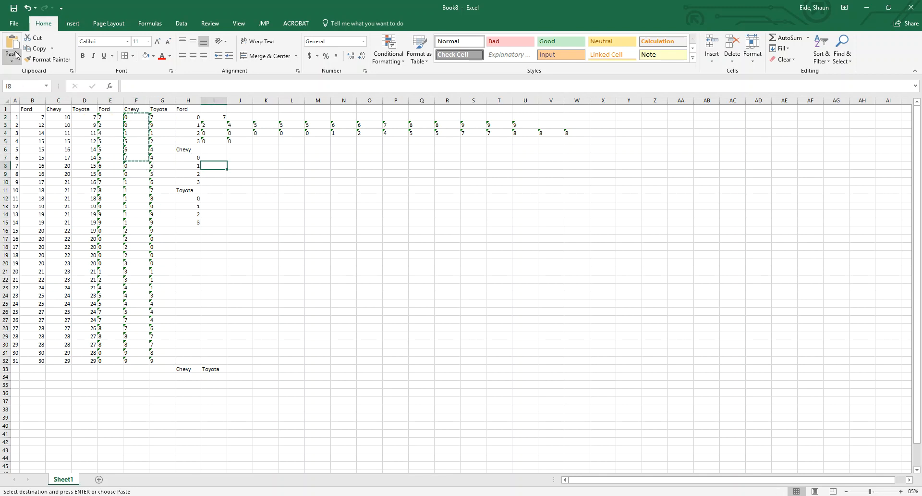
{"action": "left_click", "coordinate": [12, 60]}
{"action": "left_click", "coordinate": [37, 100]}
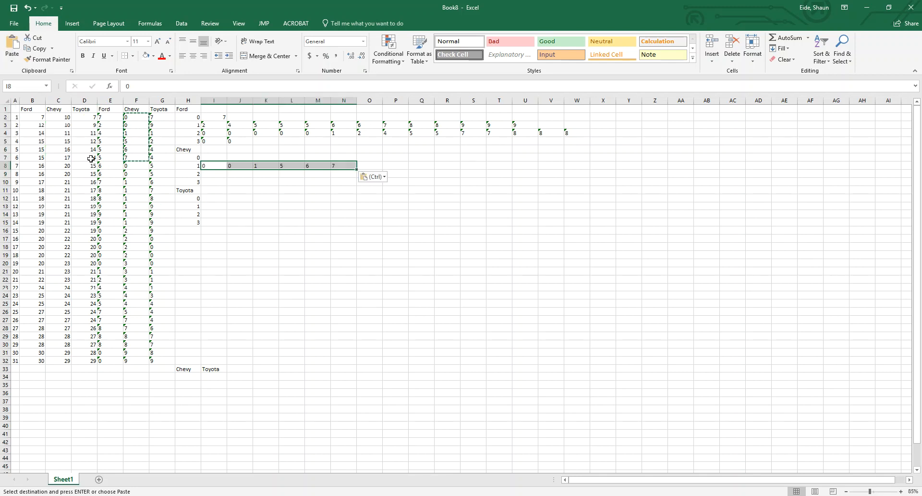
Copy the Chevy digits in F8:F32 and paste them transposed into row 9 starting at I9
{"action": "left_click", "coordinate": [100, 127]}
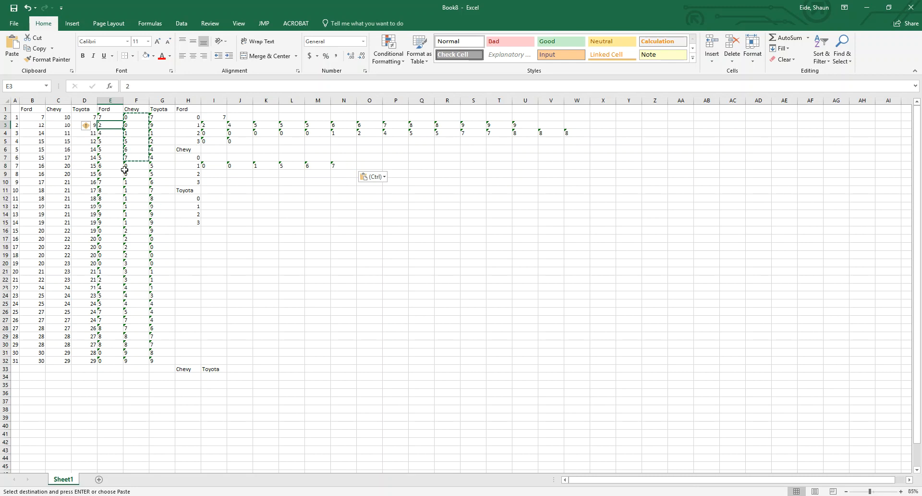
{"action": "left_click_drag", "start_coordinate": [129, 165], "coordinate": [133, 363]}
{"action": "key", "text": "ctrl+c"}
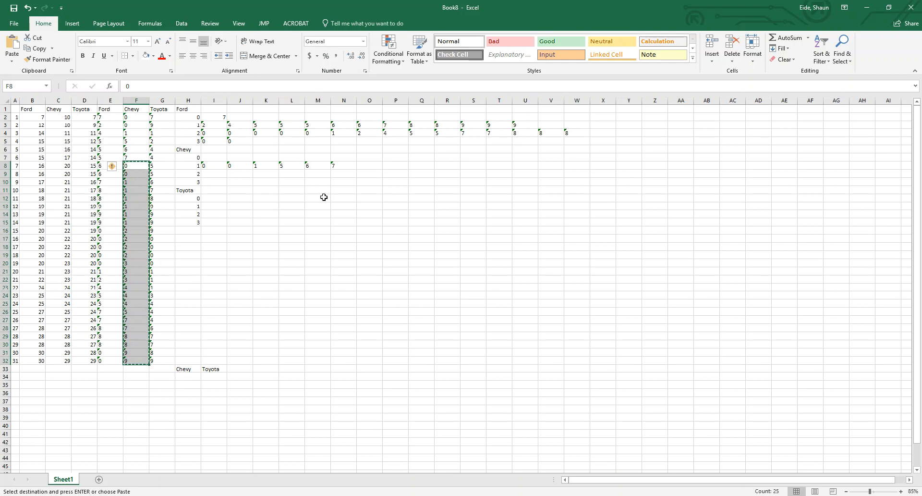
{"action": "left_click", "coordinate": [204, 172]}
{"action": "left_click", "coordinate": [12, 60]}
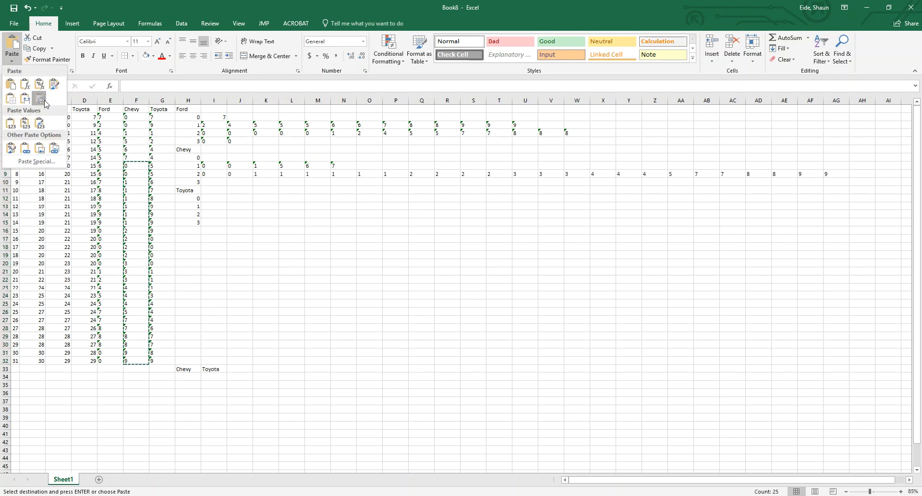
{"action": "left_click", "coordinate": [47, 100]}
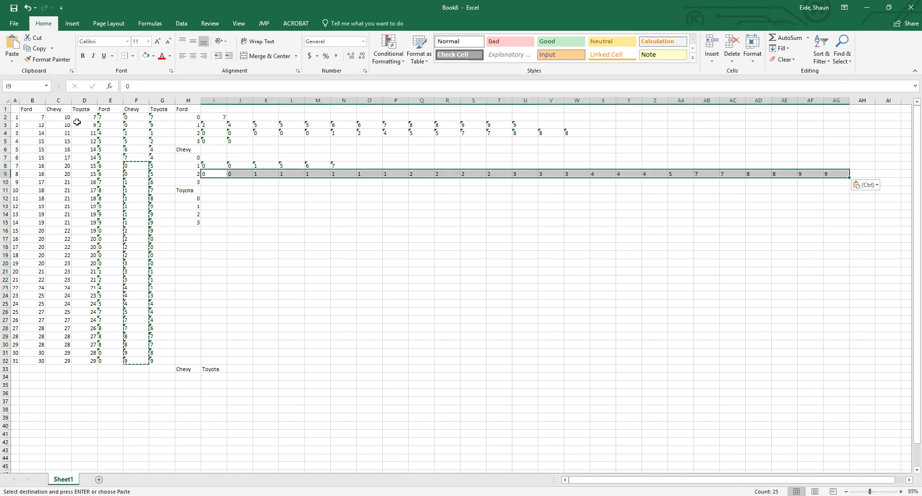
{"action": "left_click", "coordinate": [228, 319]}
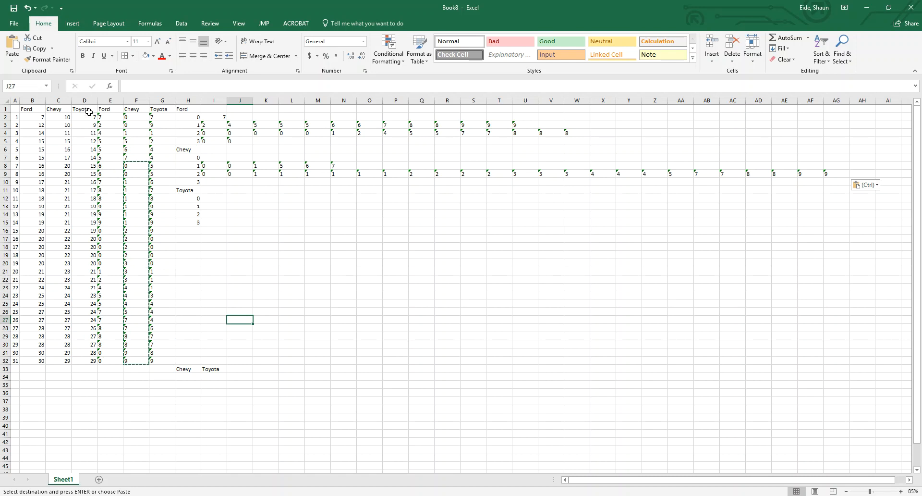
Copy the Toyota values in D2:D3 and paste them transposed into row 12 starting at I12
{"action": "left_click_drag", "start_coordinate": [87, 117], "coordinate": [86, 125]}
{"action": "key", "text": "ctrl+c"}
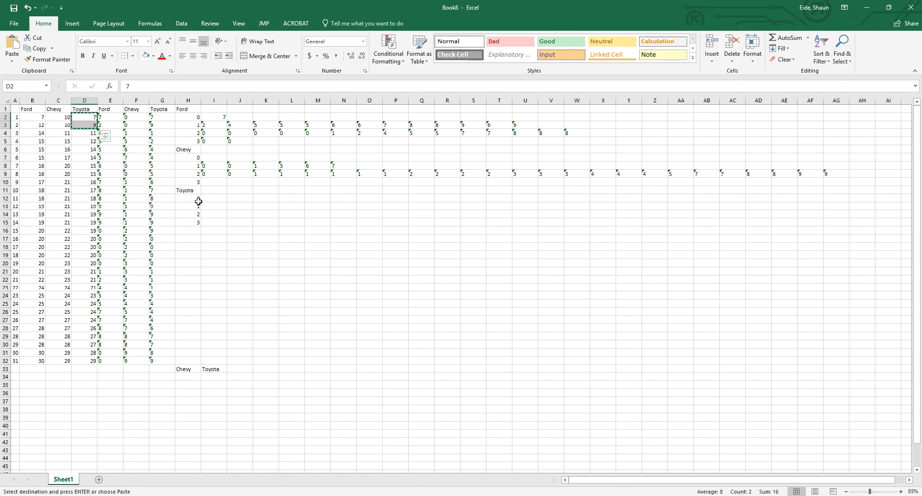
{"action": "left_click", "coordinate": [206, 197]}
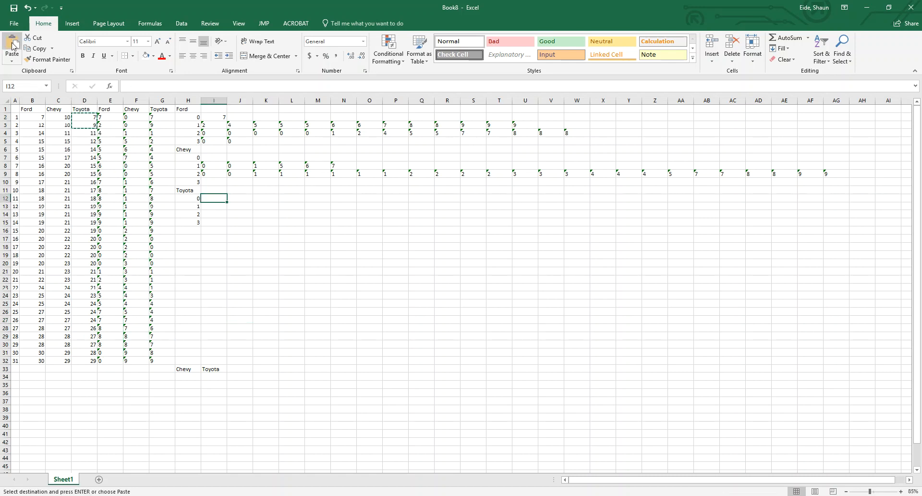
{"action": "left_click", "coordinate": [12, 60]}
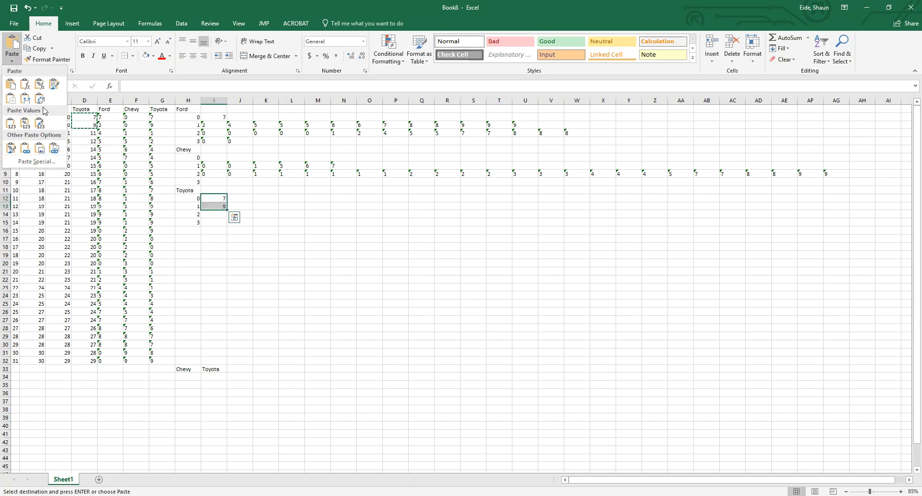
{"action": "left_click", "coordinate": [40, 99]}
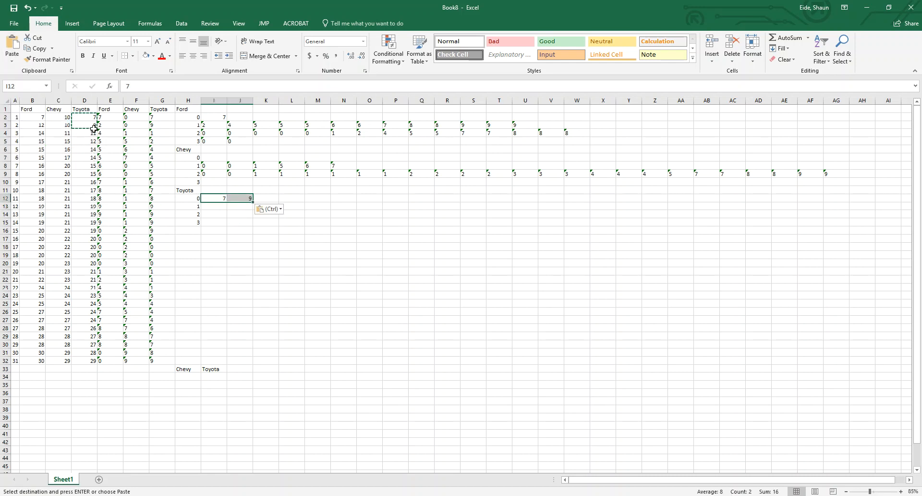
Copy the Toyota digits in G4:G16 and paste them transposed into row 13 starting at I13
{"action": "left_click_drag", "start_coordinate": [90, 135], "coordinate": [96, 159]}
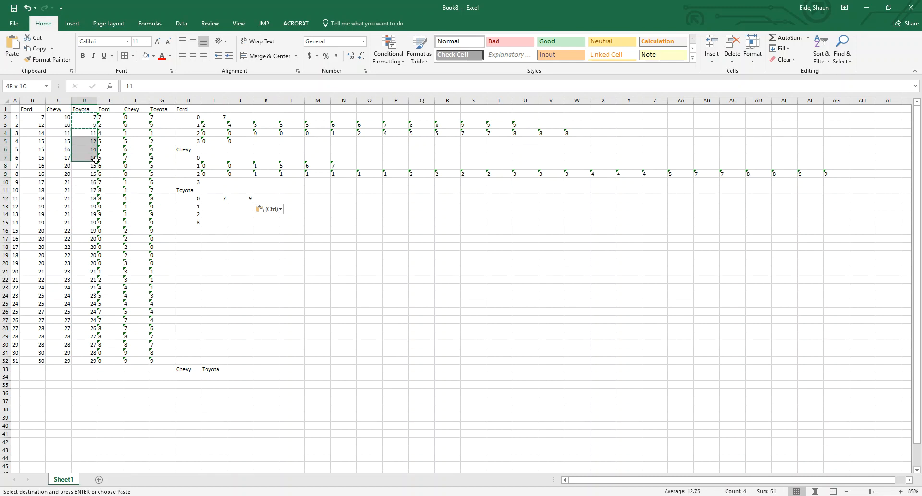
{"action": "left_click_drag", "start_coordinate": [96, 159], "coordinate": [96, 159]}
{"action": "left_click", "coordinate": [157, 140]}
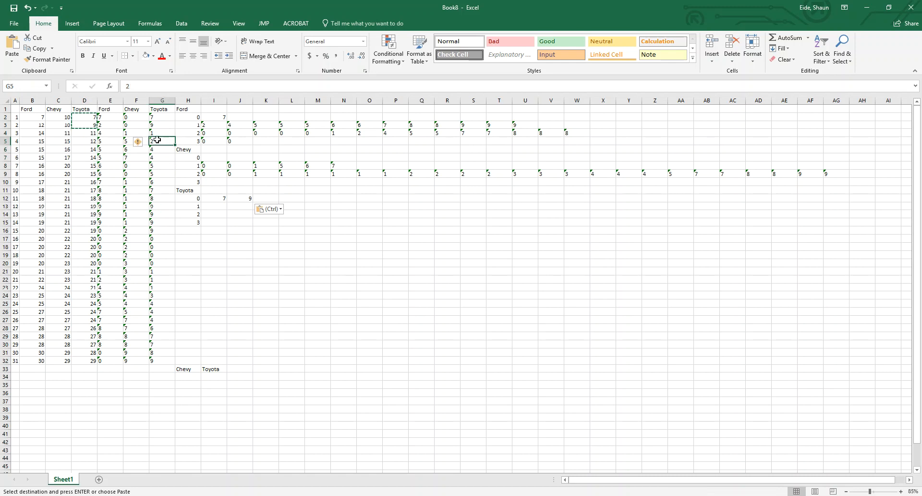
{"action": "left_click_drag", "start_coordinate": [157, 134], "coordinate": [159, 230]}
{"action": "key", "text": "ctrl+c"}
{"action": "left_click", "coordinate": [219, 209]}
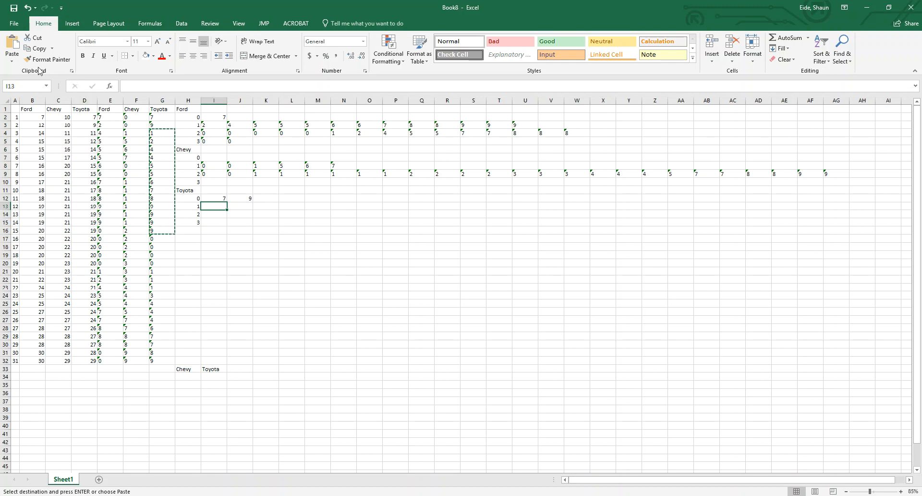
{"action": "left_click", "coordinate": [70, 71]}
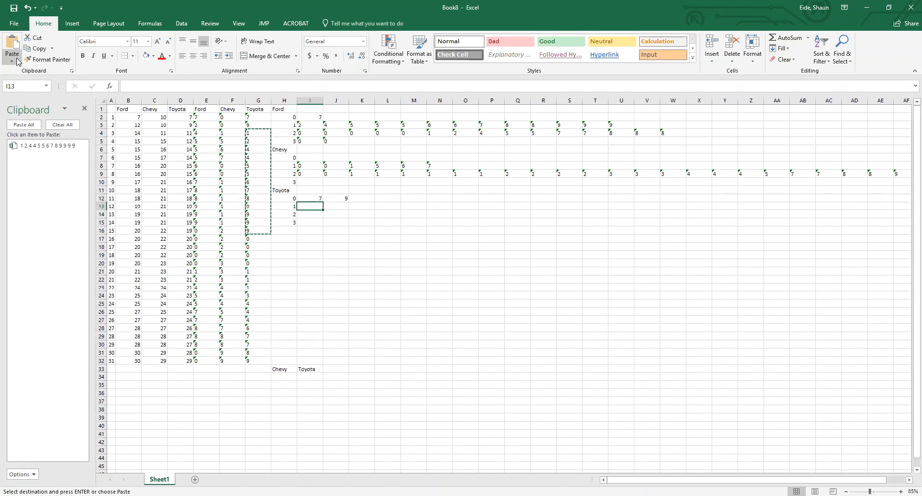
{"action": "left_click", "coordinate": [12, 60]}
{"action": "left_click", "coordinate": [40, 98]}
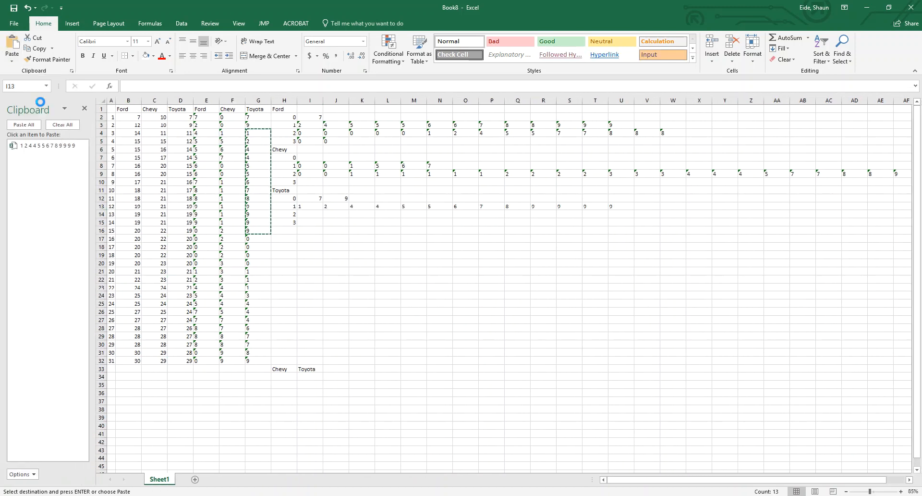
{"action": "left_click", "coordinate": [299, 254]}
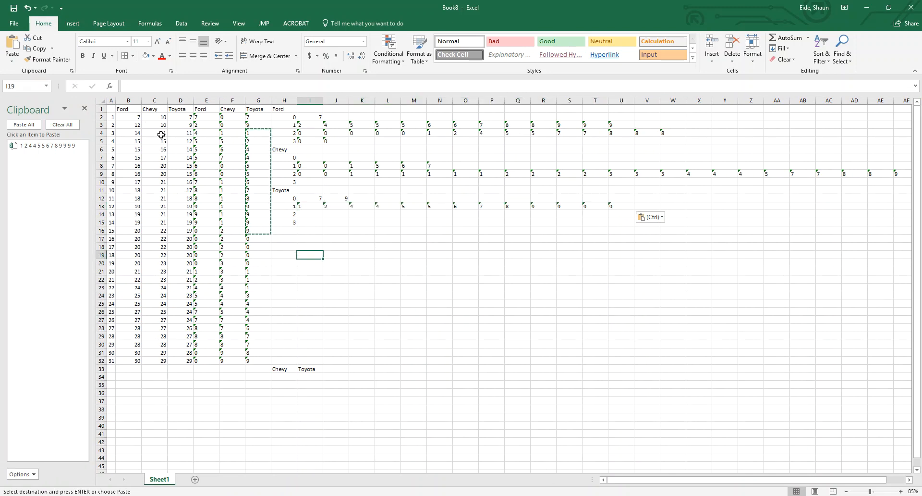
Copy the Toyota digits in G17:G32 and paste them transposed into row 14 starting at I14
{"action": "left_click", "coordinate": [247, 238]}
{"action": "left_click_drag", "start_coordinate": [248, 238], "coordinate": [260, 361]}
{"action": "key", "text": "ctrl+c"}
{"action": "left_click", "coordinate": [307, 214]}
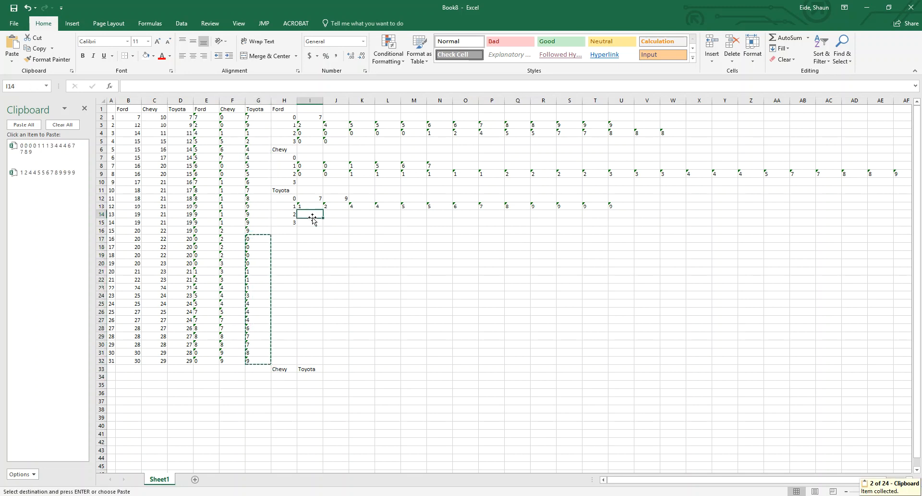
{"action": "left_click", "coordinate": [12, 60]}
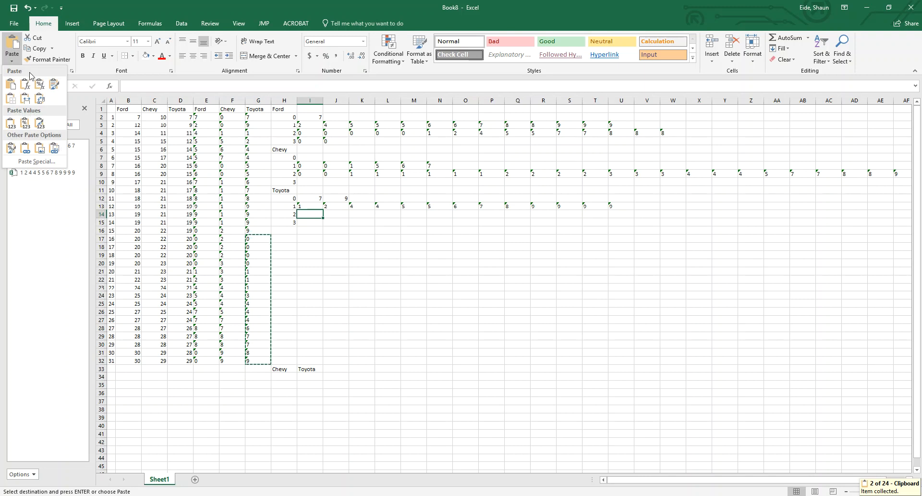
{"action": "left_click", "coordinate": [40, 98]}
{"action": "left_click", "coordinate": [520, 302]}
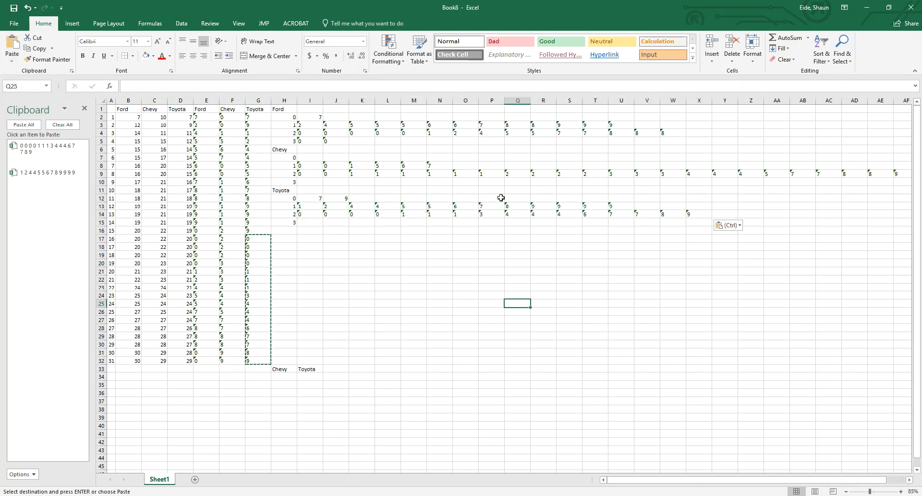
Fit columns H through AG to the width of their contents and clear the stray Toyota label in I33
{"action": "left_click_drag", "start_coordinate": [284, 100], "coordinate": [401, 102]}
{"action": "left_click", "coordinate": [386, 255]}
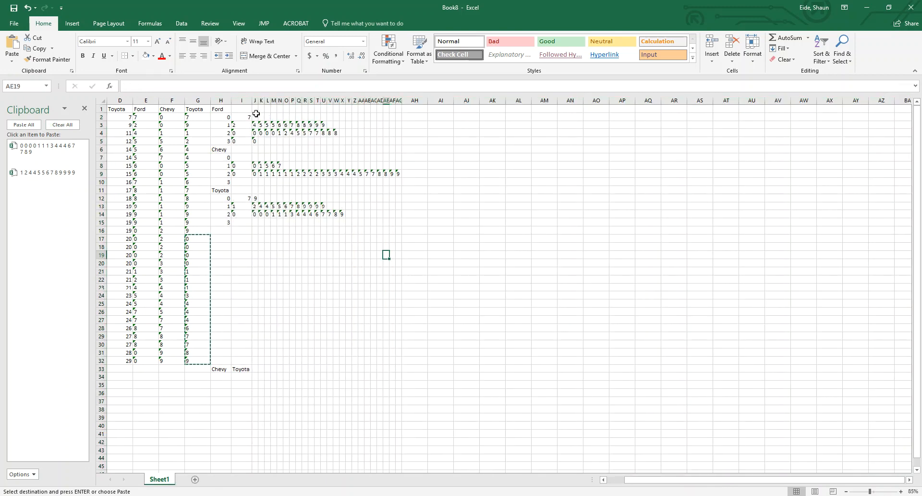
{"action": "left_click", "coordinate": [240, 369]}
{"action": "key", "text": "Delete"}
{"action": "double_click", "coordinate": [252, 100]}
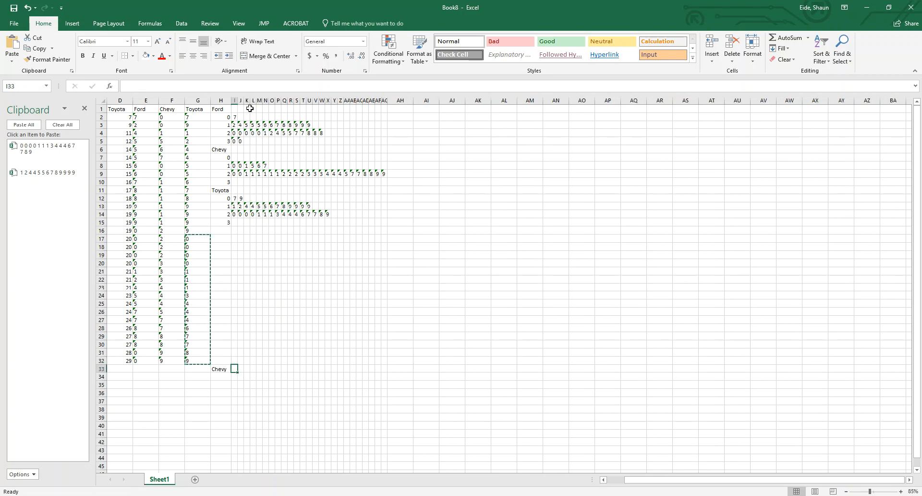
Fill the stem-and-leaf area H1:AH15 with white to hide its gridlines
{"action": "left_click_drag", "start_coordinate": [217, 107], "coordinate": [409, 222]}
{"action": "left_click", "coordinate": [146, 55]}
{"action": "left_click", "coordinate": [267, 229]}
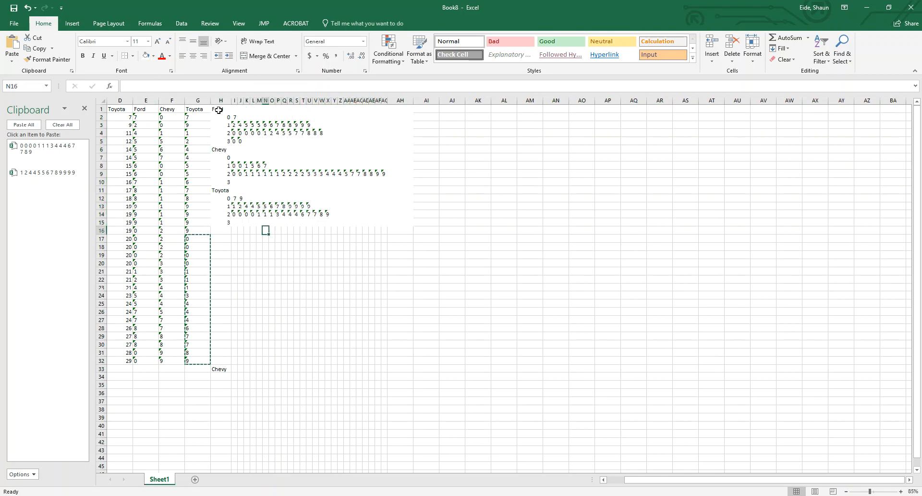
Add a right border to the stem cells H2:H5, H7:H10 and H12:H15 to separate stems from leaves
{"action": "left_click_drag", "start_coordinate": [219, 116], "coordinate": [225, 144]}
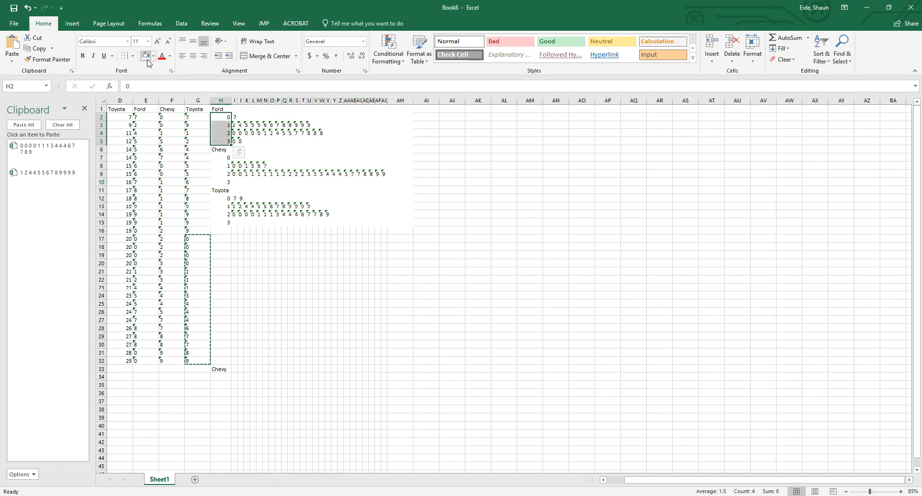
{"action": "left_click_drag", "start_coordinate": [220, 157], "coordinate": [224, 224]}
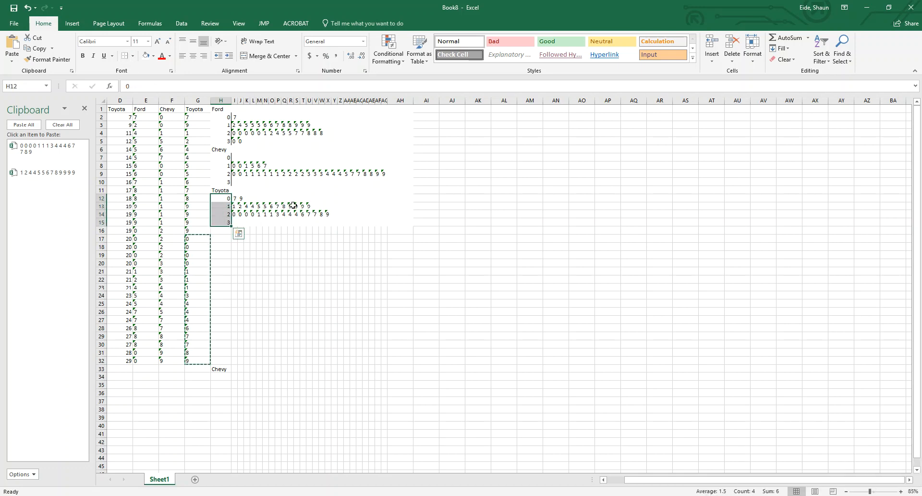
{"action": "left_click", "coordinate": [316, 263]}
{"action": "scroll", "coordinate": [270, 227], "scroll_direction": "up", "scroll_amount": 5}
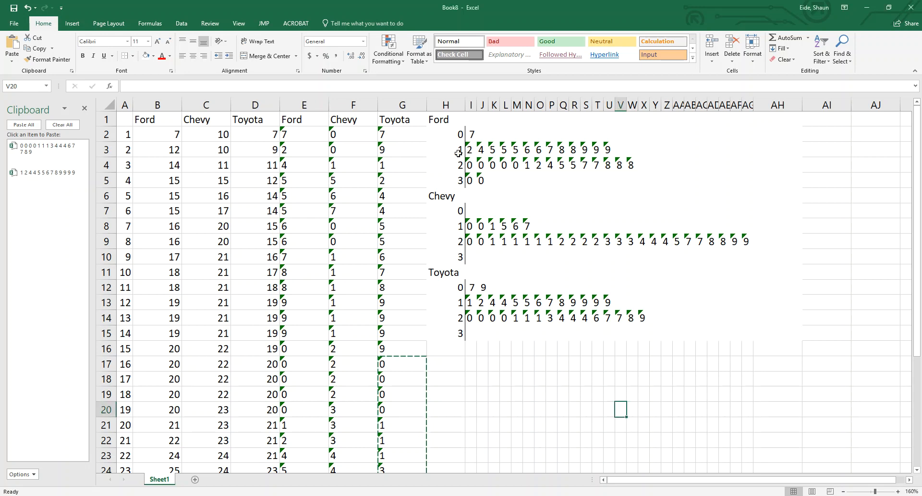
Change the Ford stems in H2:H5 to 10, 11, 12 and 13
{"action": "left_click", "coordinate": [457, 153]}
{"action": "double_click", "coordinate": [458, 151]}
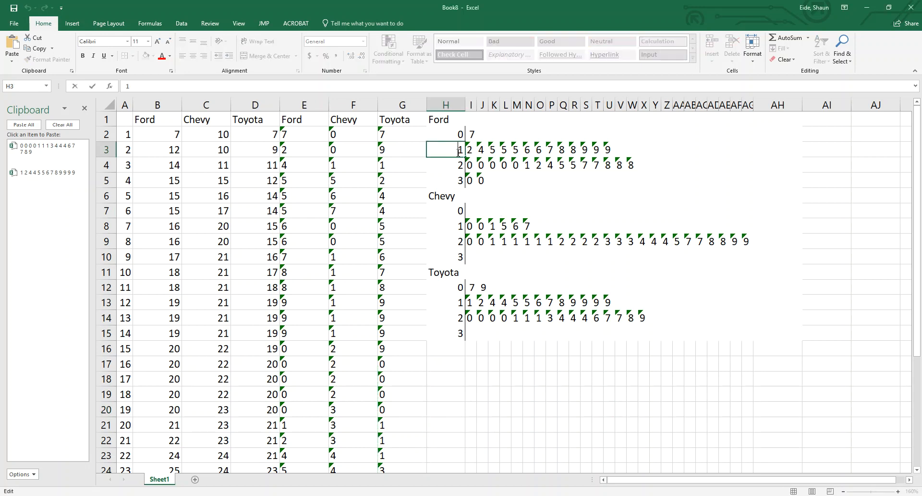
{"action": "type", "text": "1"}
{"action": "double_click", "coordinate": [454, 166]}
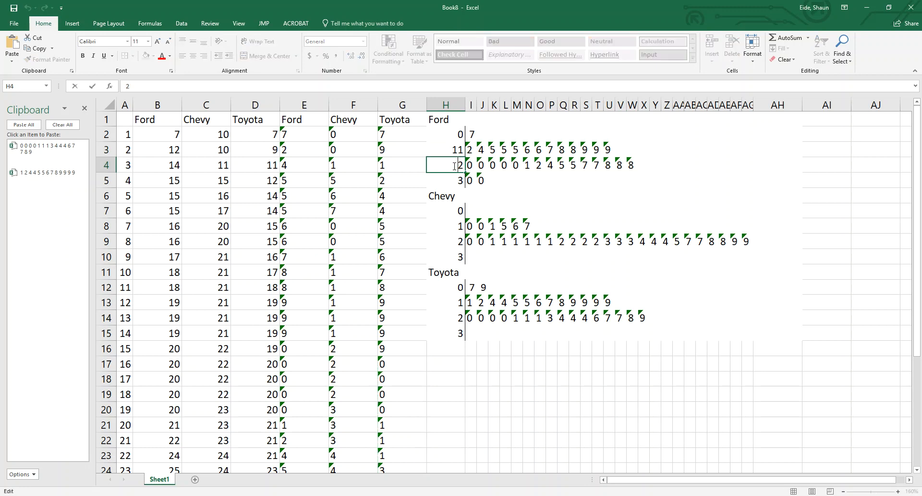
{"action": "type", "text": "1"}
{"action": "double_click", "coordinate": [454, 180]}
{"action": "type", "text": "1"}
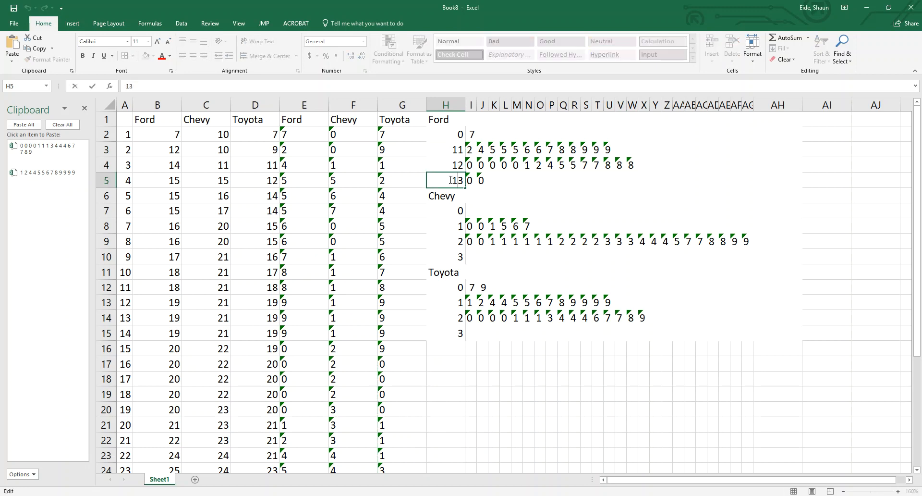
{"action": "left_click", "coordinate": [517, 195]}
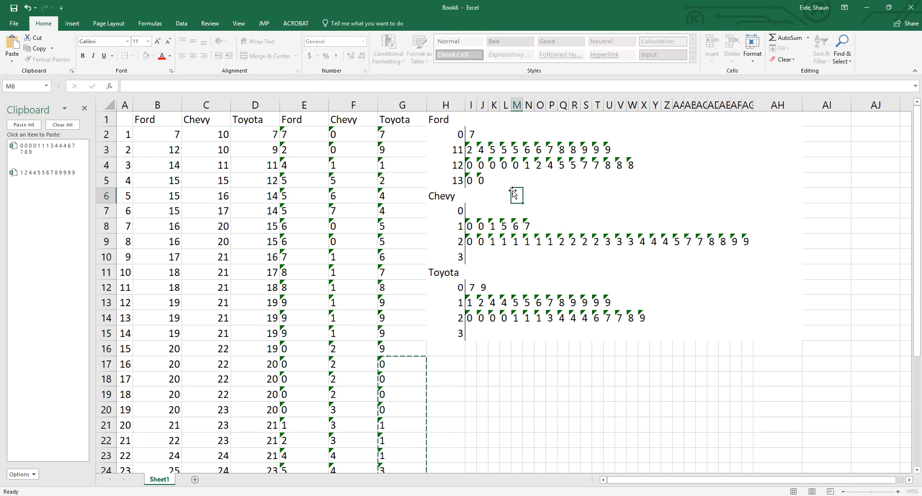
{"action": "double_click", "coordinate": [451, 133]}
{"action": "type", "text": "1"}
{"action": "key", "text": "Return"}
{"action": "key", "text": "Return"}
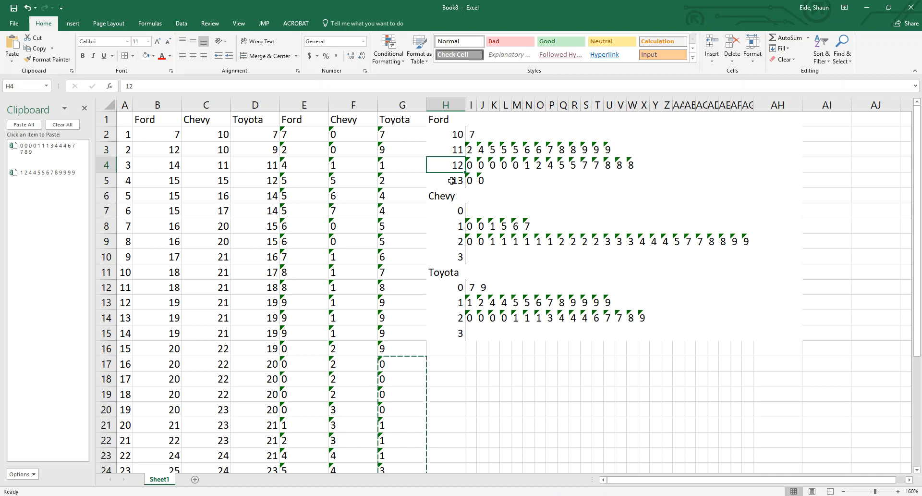
Undo the edits to the Ford stems in H2:H5
{"action": "key", "text": "ctrl+z"}
{"action": "key", "text": "ctrl+z"}
{"action": "key", "text": "ctrl+z"}
{"action": "key", "text": "ctrl+z"}
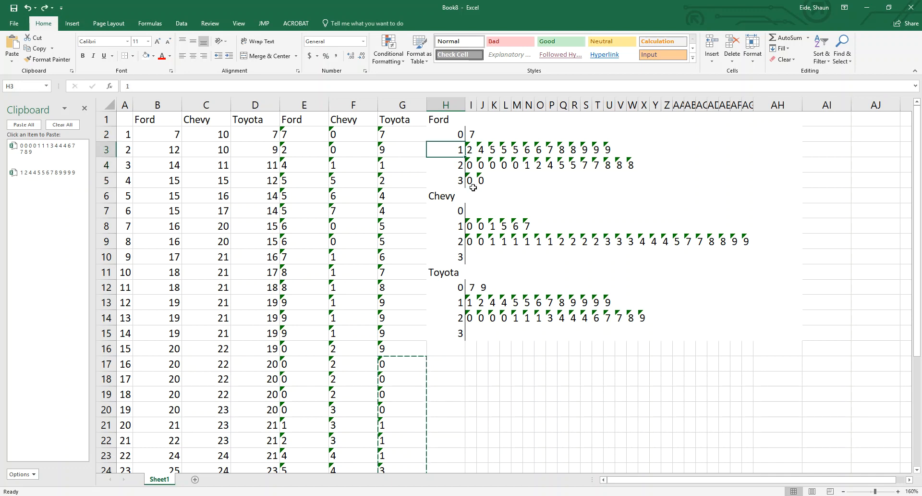